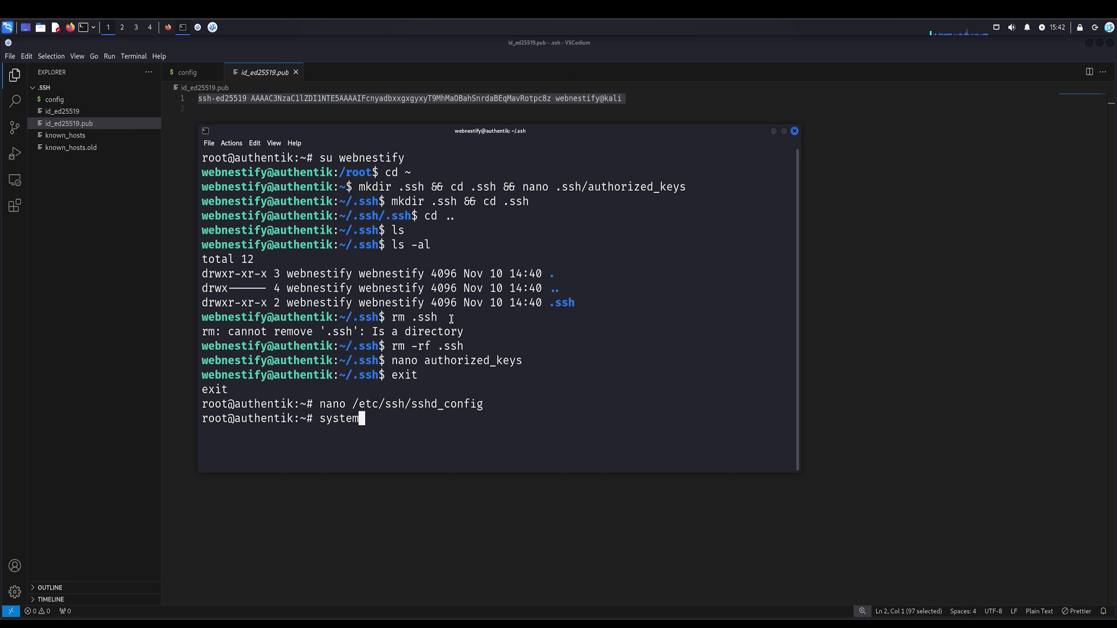
- Restart the sshd service with systemctl and exit the remote root session
text(sshd)
key(Return)
text(exit)
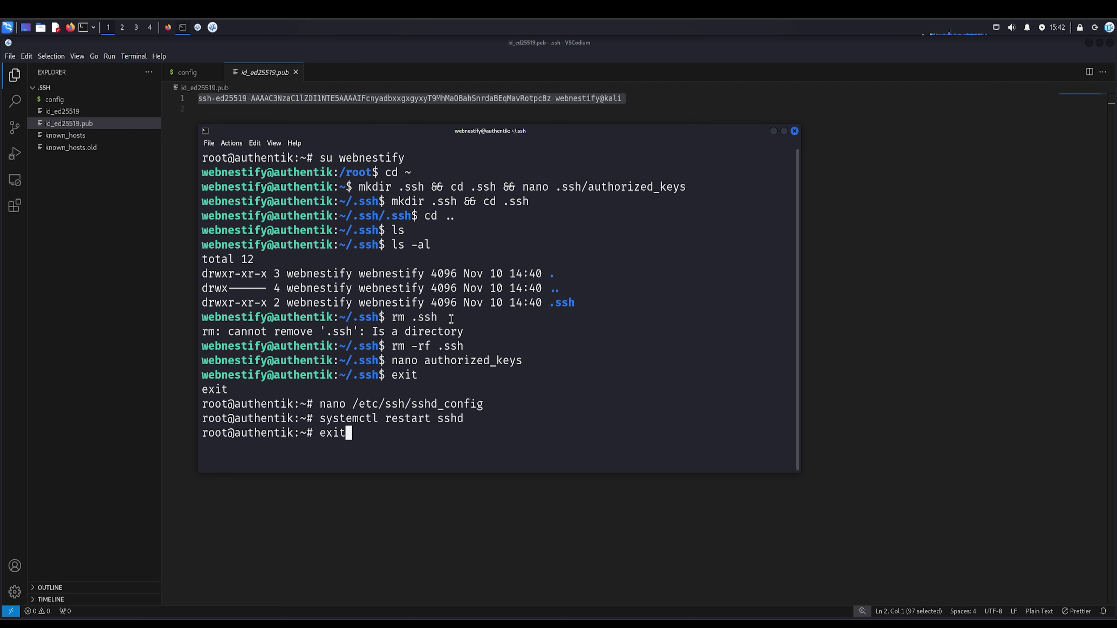
key(Return)
- Clear the terminal and reconnect to the server with ssh authentik
text(clear)
key(Return)
text(ssh authentik)
key(Return)
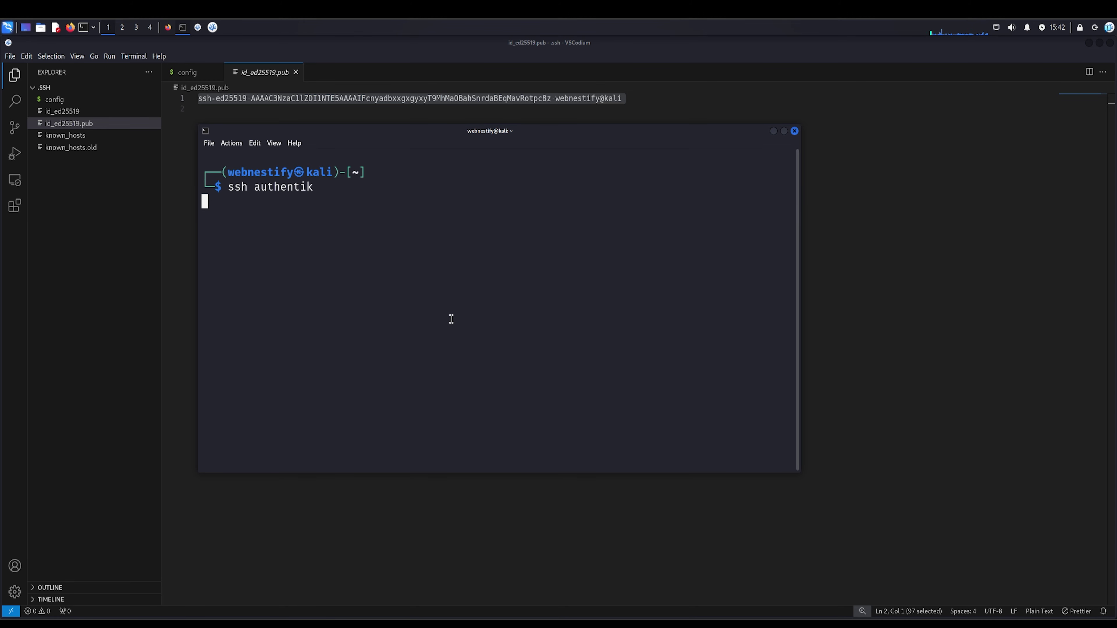
- Update and upgrade the server's packages with sudo apt update && sudo apt upgrade -y, entering the sudo password
text(sudo apt update && sudo apt upgrade -y)
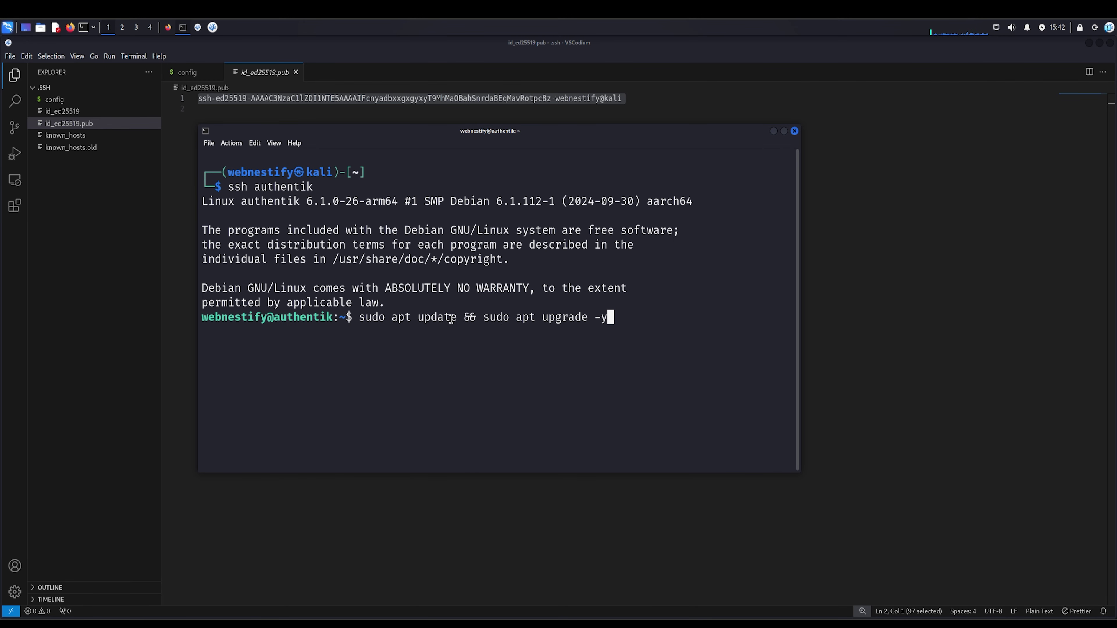
key(Return)
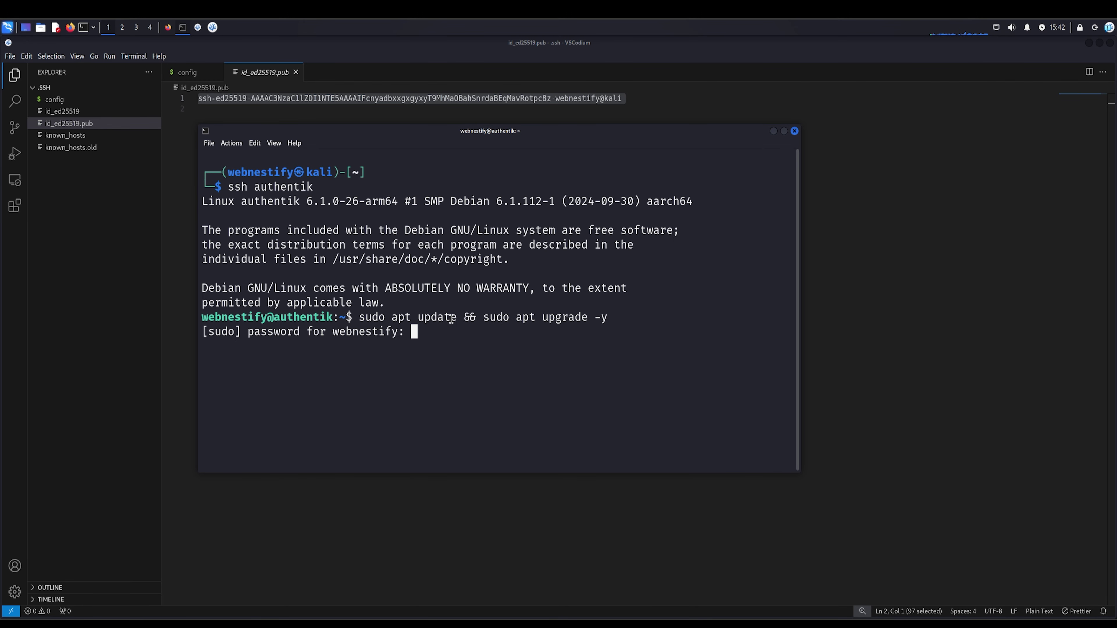
key(Return)
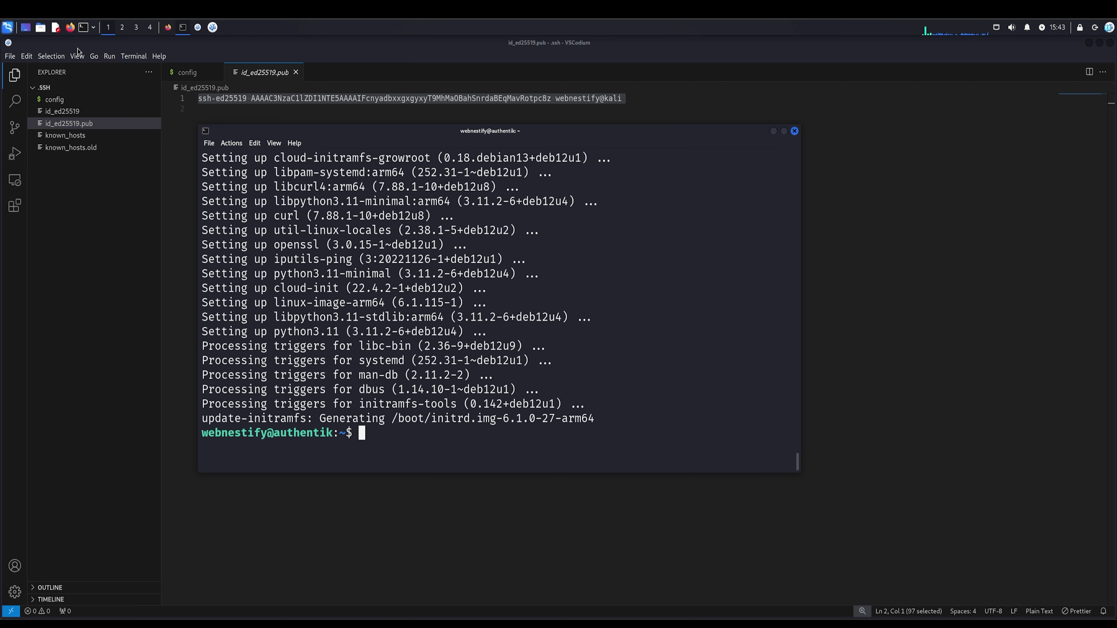
- Switch to Firefox and open docs.webnestify.com in a new tab
click(167, 27)
key(ctrl+t)
text(do)
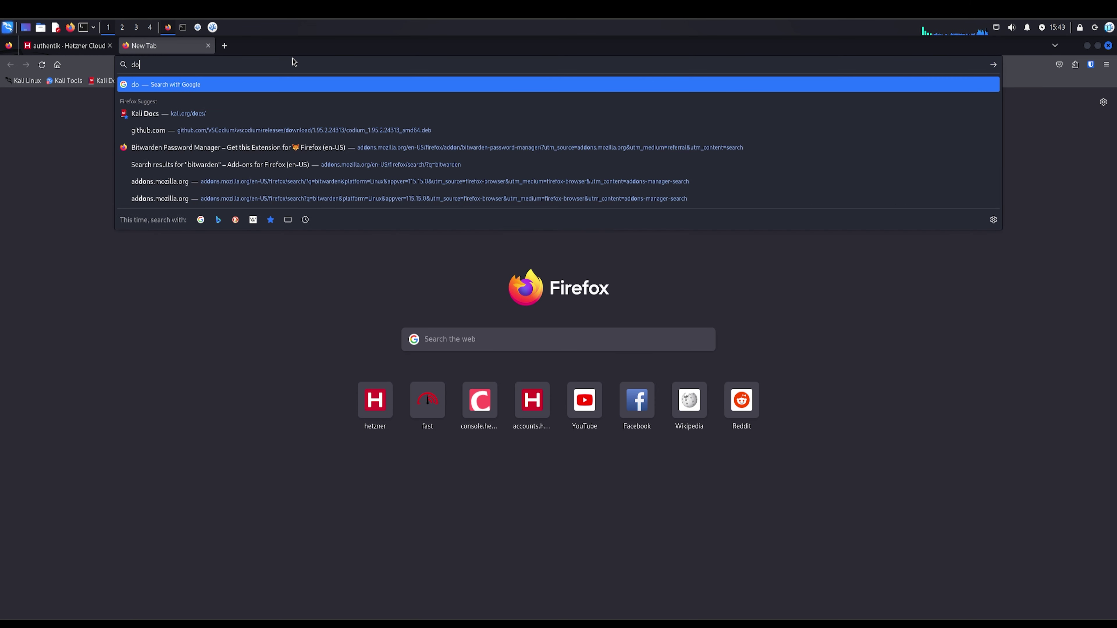
text(cs.webnestify.com)
key(Return)
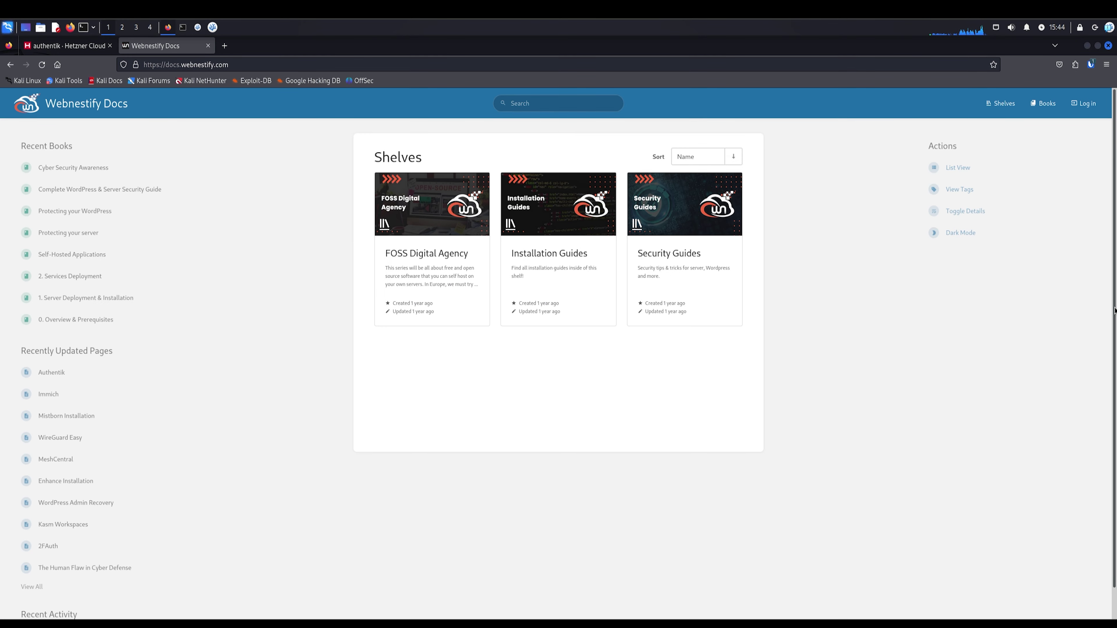
- Open the Authentik documentation page and copy the quick installation script from its Docker Engine section
click(58, 372)
scroll(616, 379, down, 5)
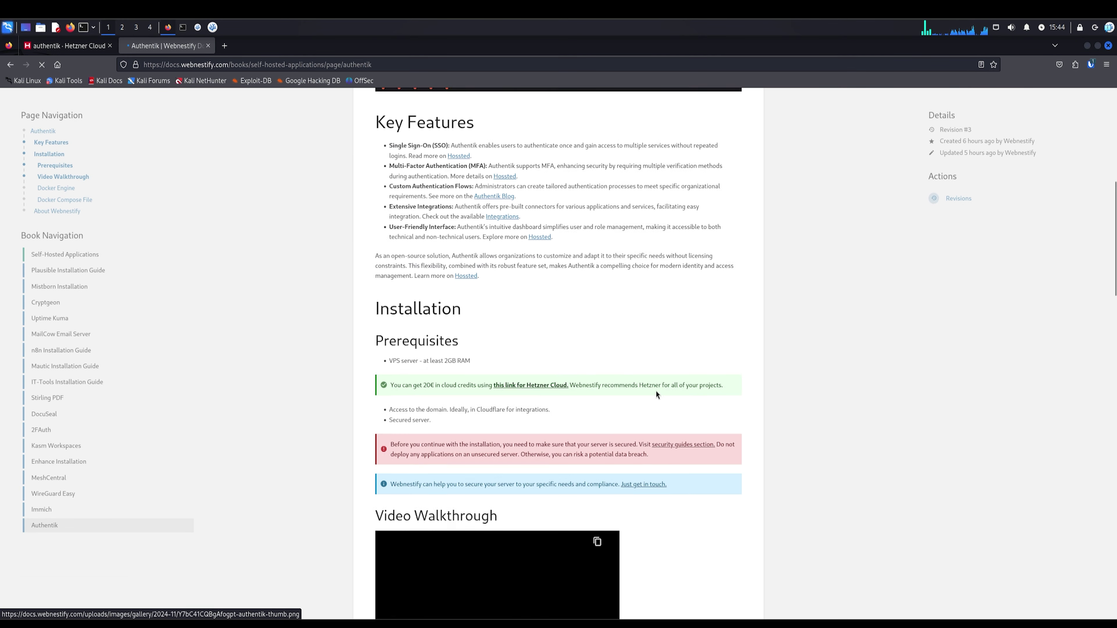
scroll(656, 393, down, 5)
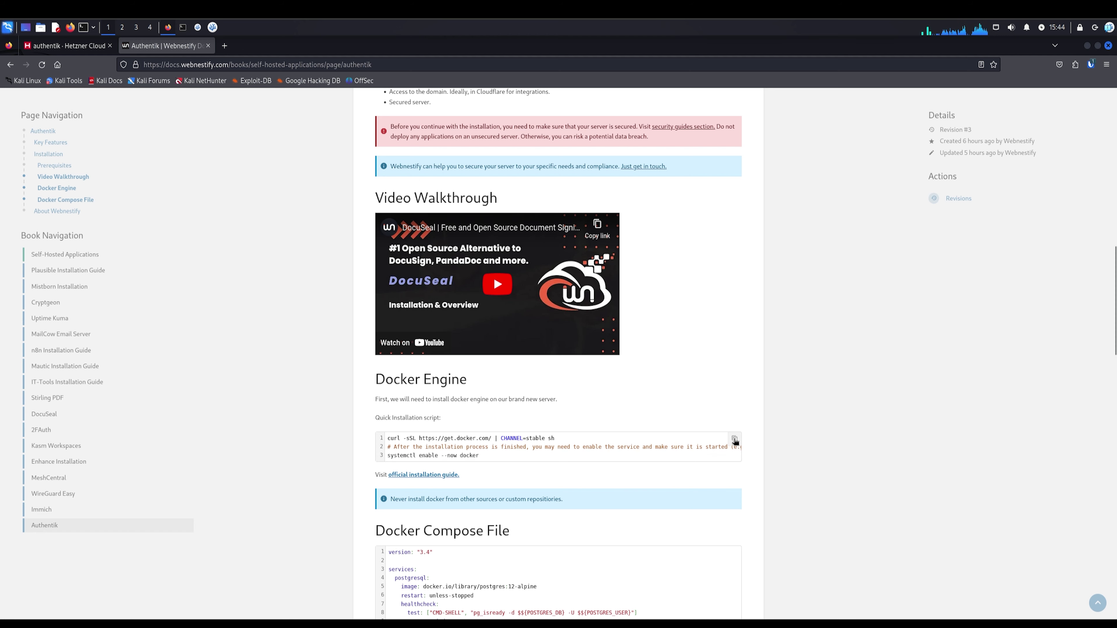
click(735, 440)
- Switch to the terminal, become root with sudo -i, clear the screen and run the copied Docker installation script
key(alt+Tab)
text(sud)
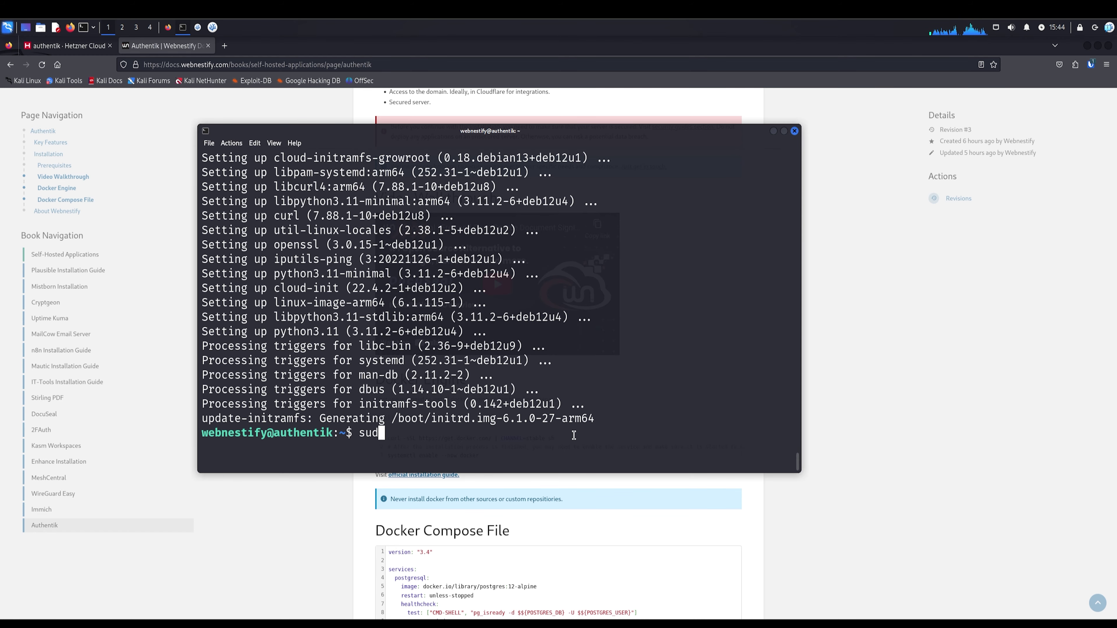
text(o -i)
key(Return)
text(clear)
key(Return)
key(ctrl+shift+v)
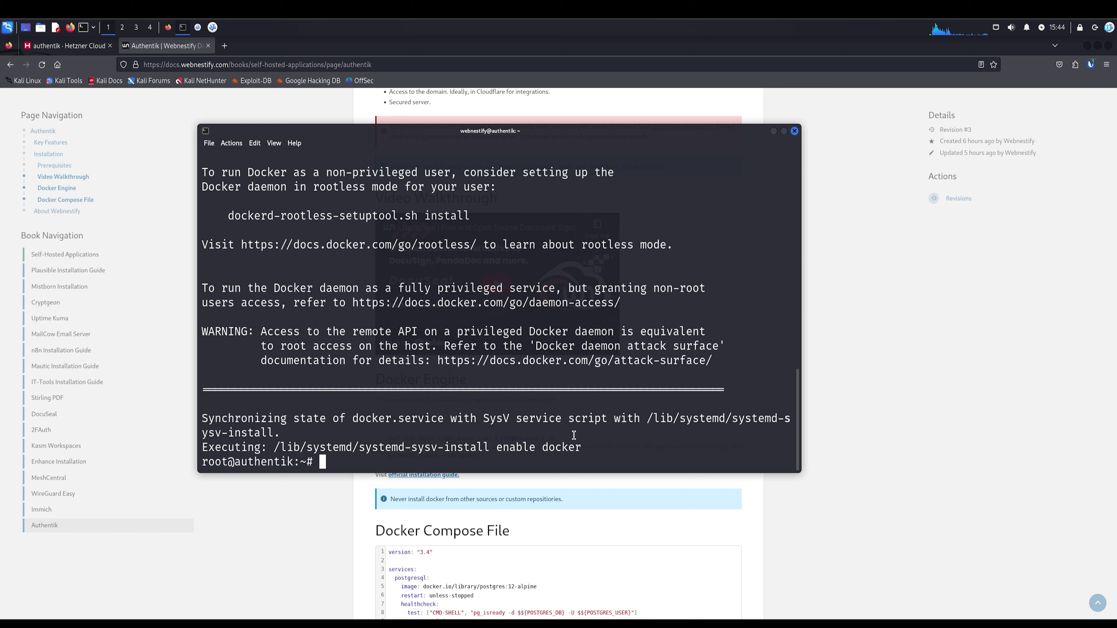
- Add the webnestify user to the docker group with usermod -aG and reboot the server
text(usermod -aG docker we)
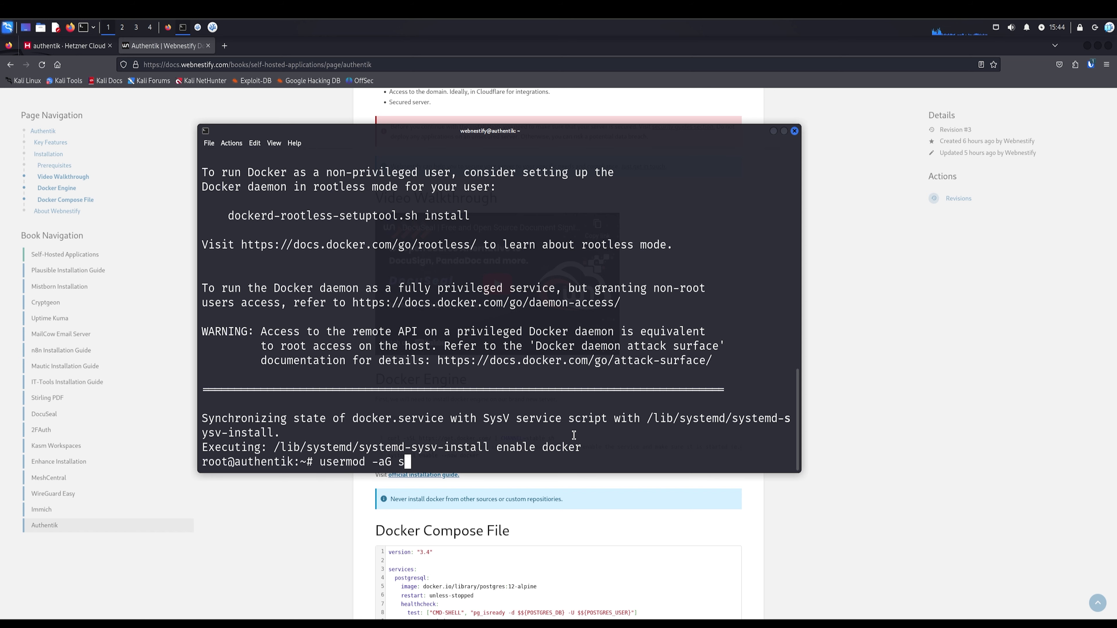
text(bnestify)
key(Return)
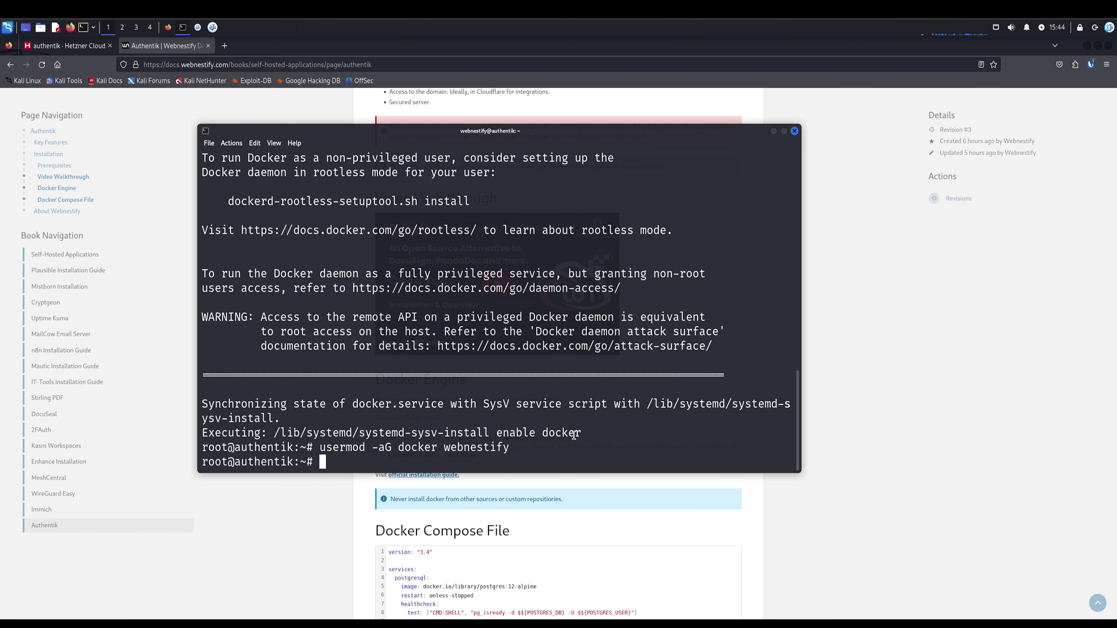
text(reboot)
key(Return)
click(847, 319)
scroll(880, 374, up, 15)
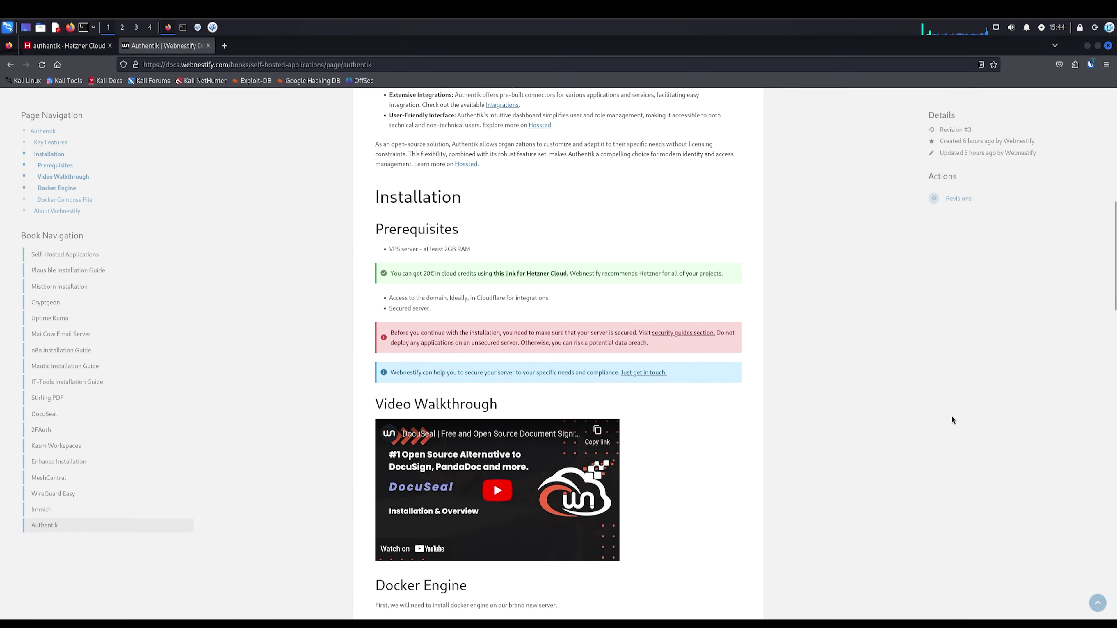
scroll(332, 355, down, 10)
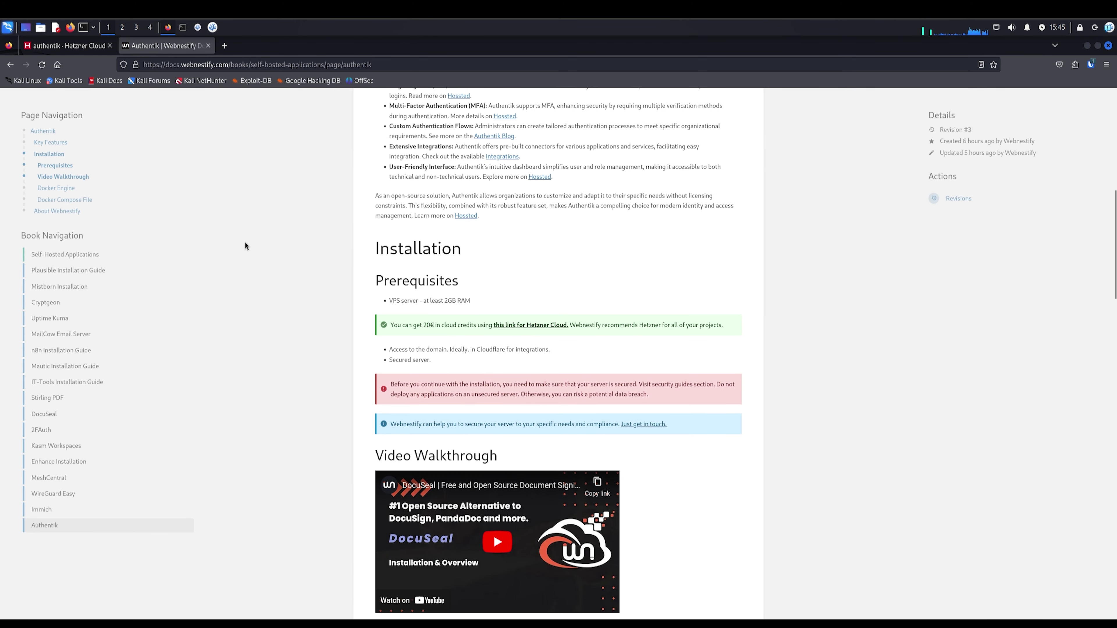
- Switch to VSCodium, connect to the SSH target authentik in a new window and enlarge that window
click(198, 29)
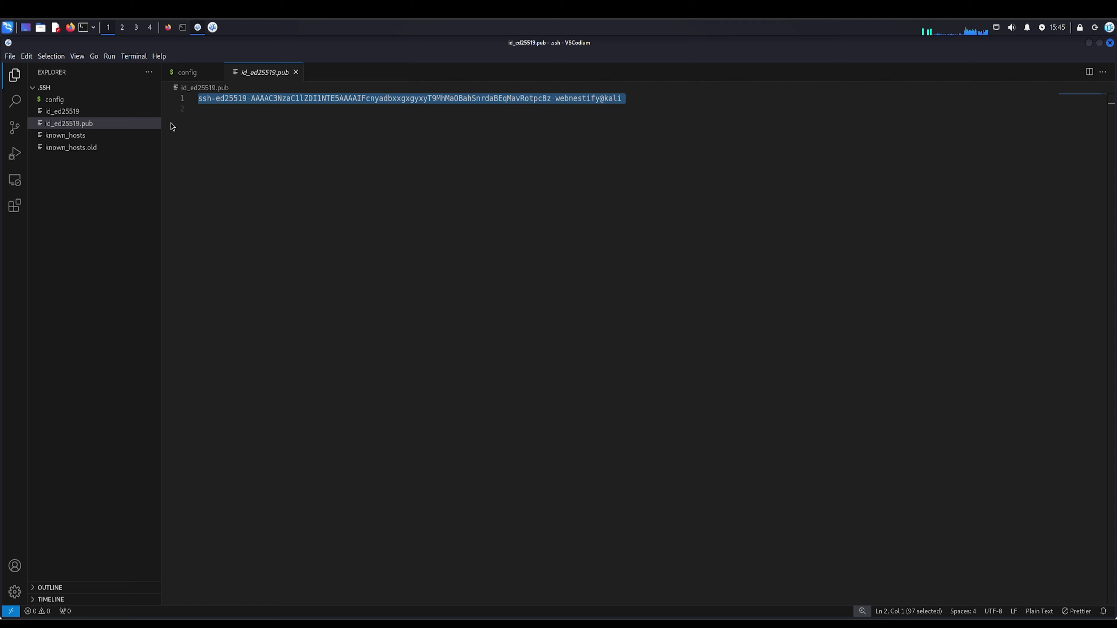
click(15, 180)
click(65, 102)
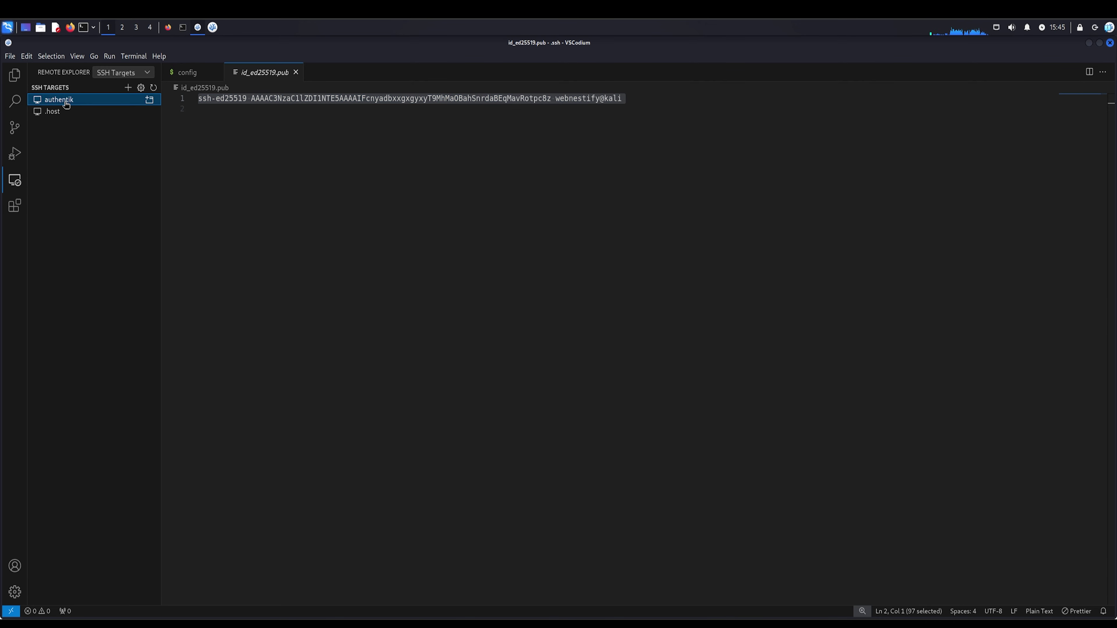
right_click(65, 102)
click(146, 127)
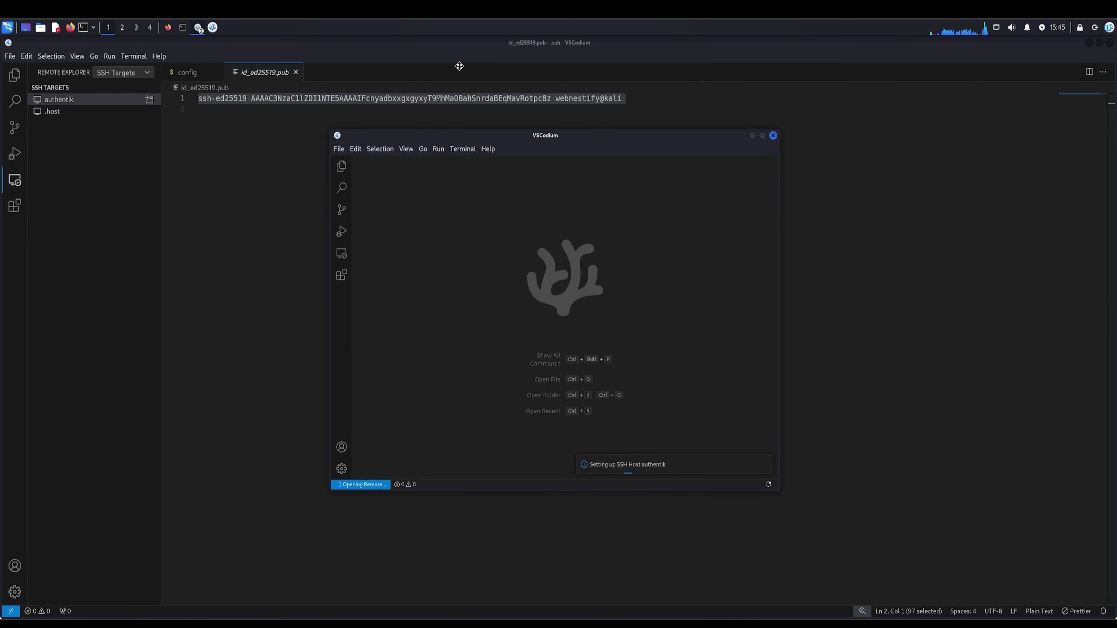
drag(838, 489, 920, 554)
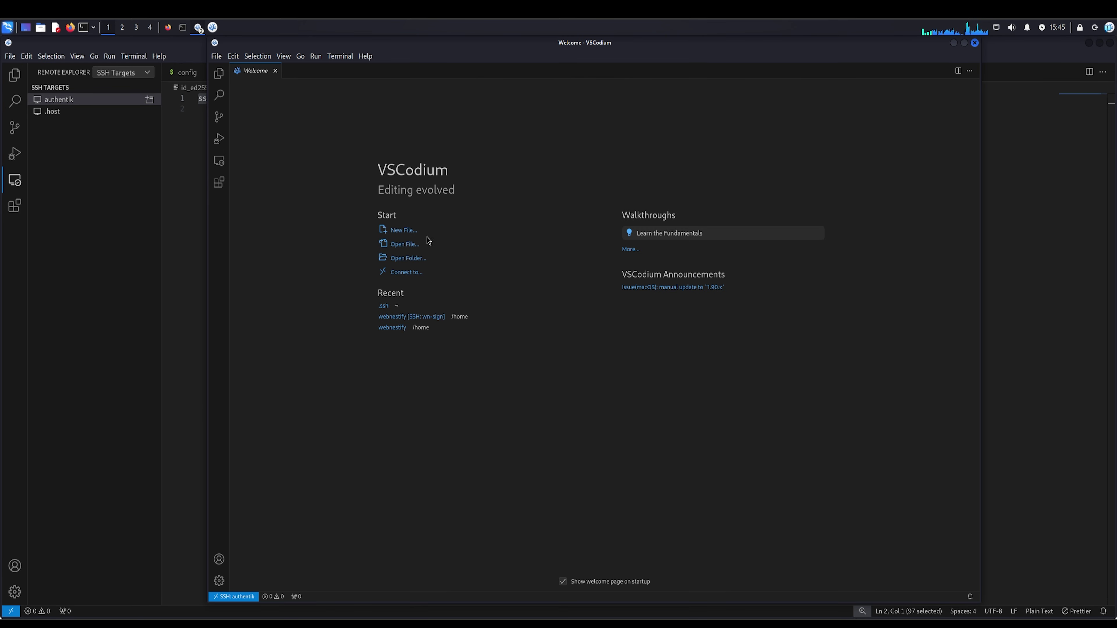
- Open the remote folder /home/webnestify, trust the authors of all files in the parent folder home, and enlarge the interface text
click(418, 260)
click(704, 82)
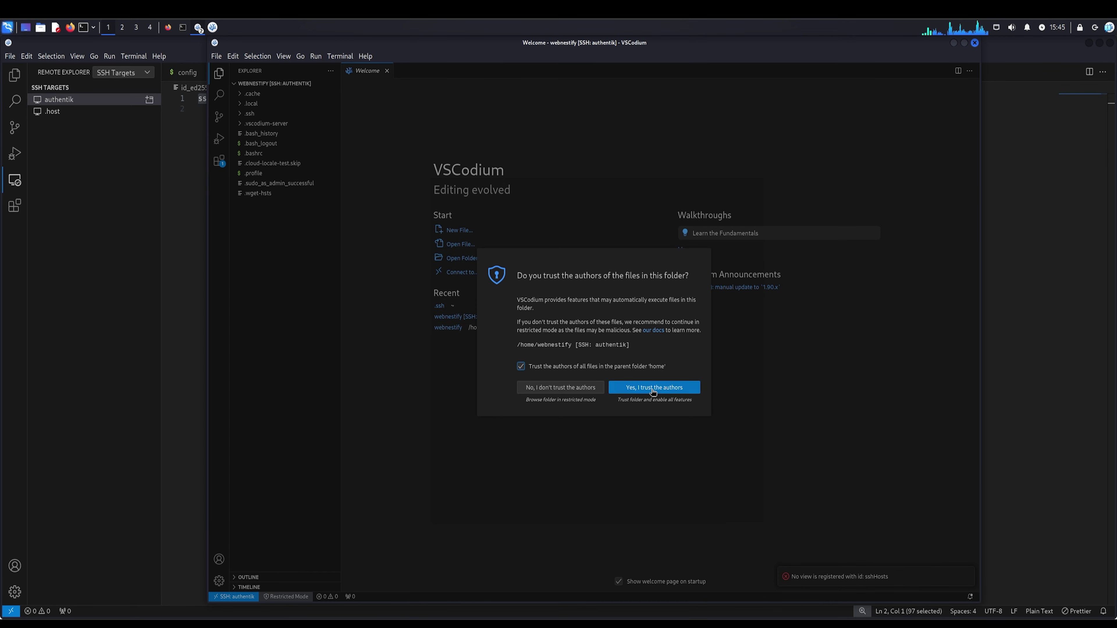
click(651, 387)
key(ctrl+plus)
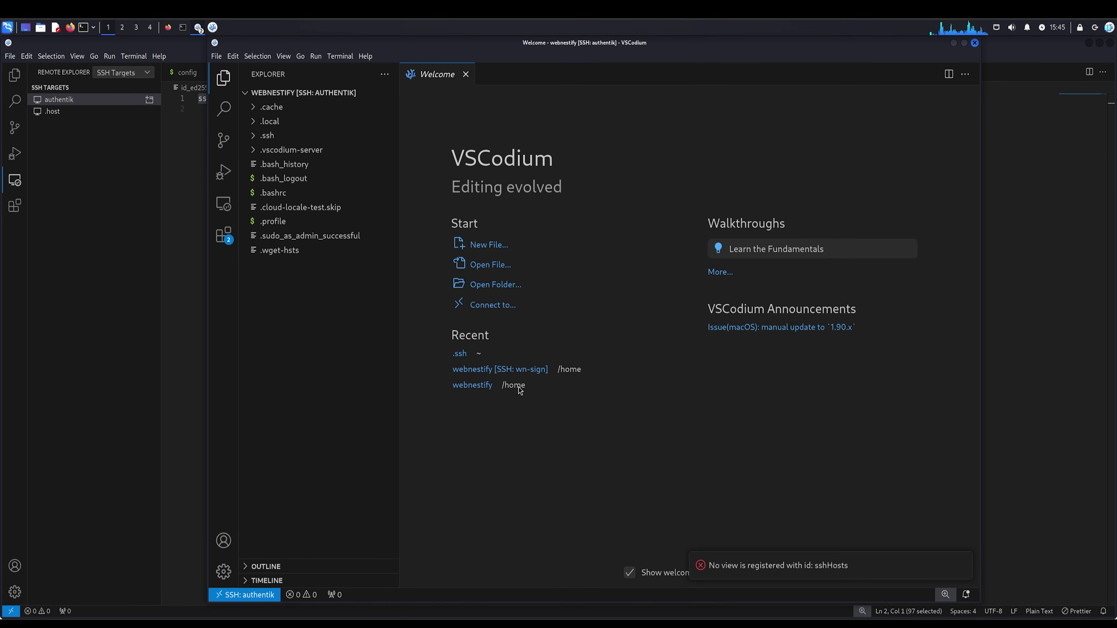
- Create a docker folder in the remote home directory with an authentik subfolder inside it
click(325, 357)
click(360, 94)
text(docker)
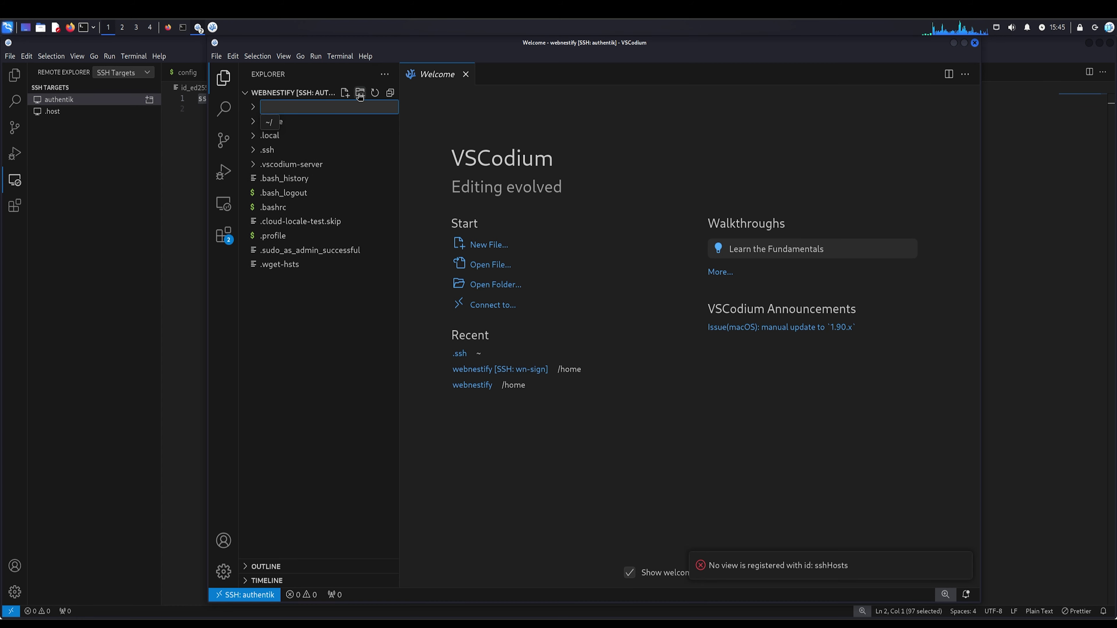
key(Return)
click(361, 94)
text(authentik)
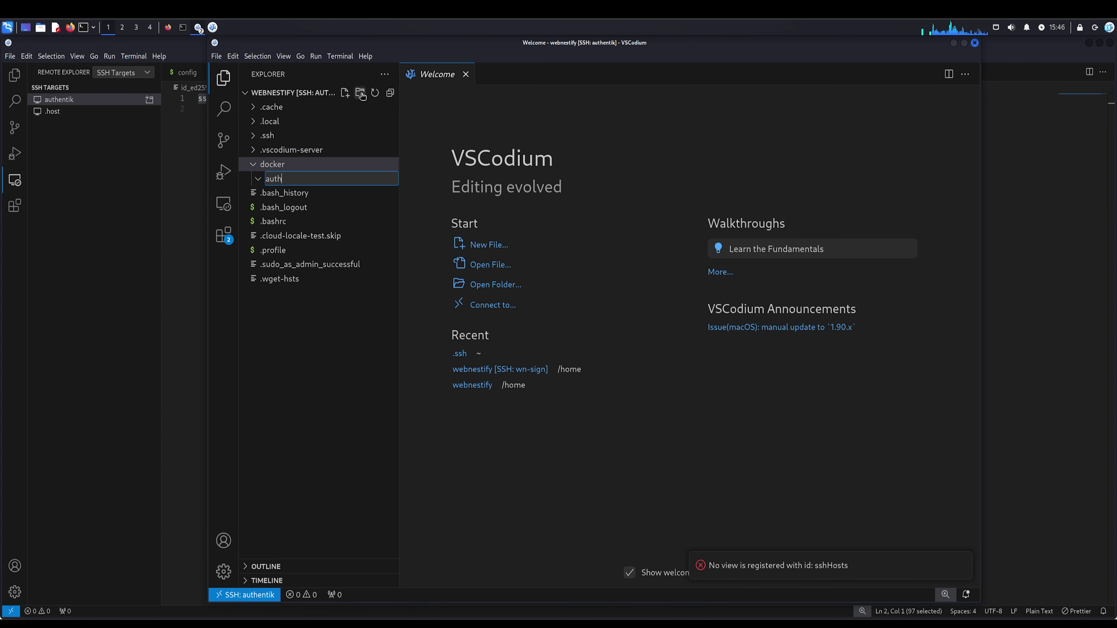
key(Return)
- Create the files .env and docker-compose.yml in docker/authentik and open the .env file
click(344, 94)
text(.env)
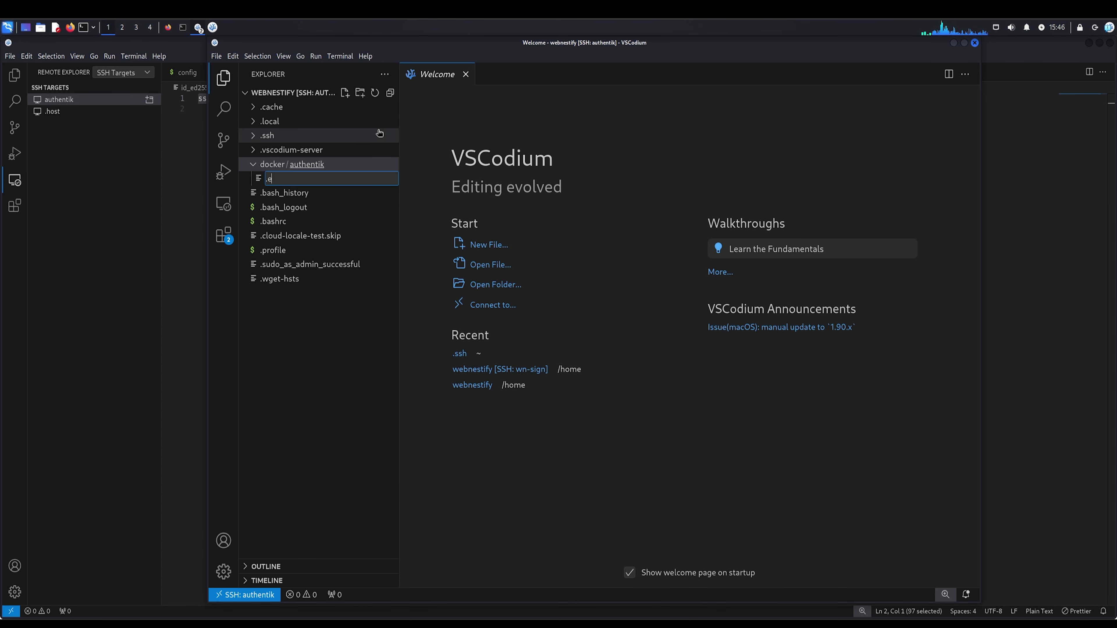
key(Return)
click(345, 93)
text(docker)
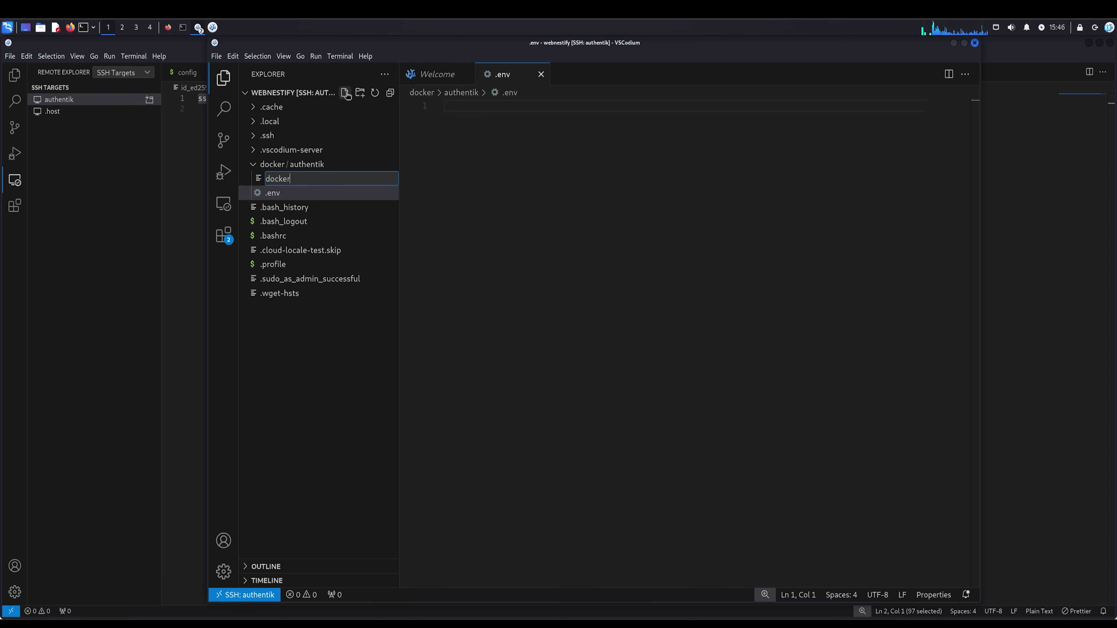
text(-compose.yml)
key(Return)
click(291, 179)
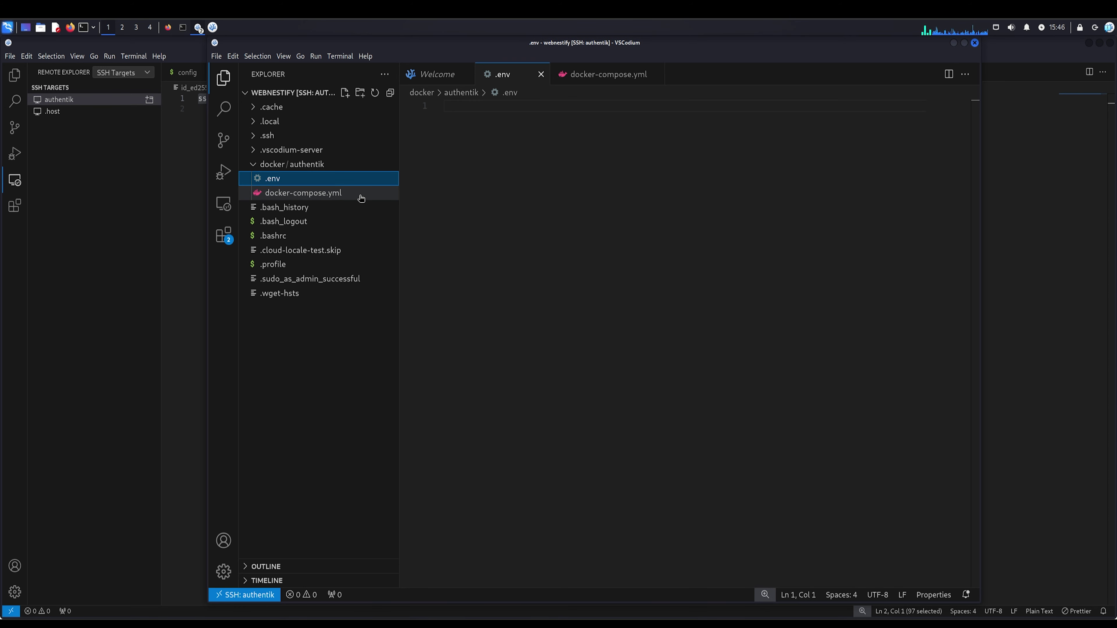
- Switch to Firefox and copy the Authentik page's commands that generate PG_PASS and AUTHENTIK_SECRET_KEY
key(alt+Tab)
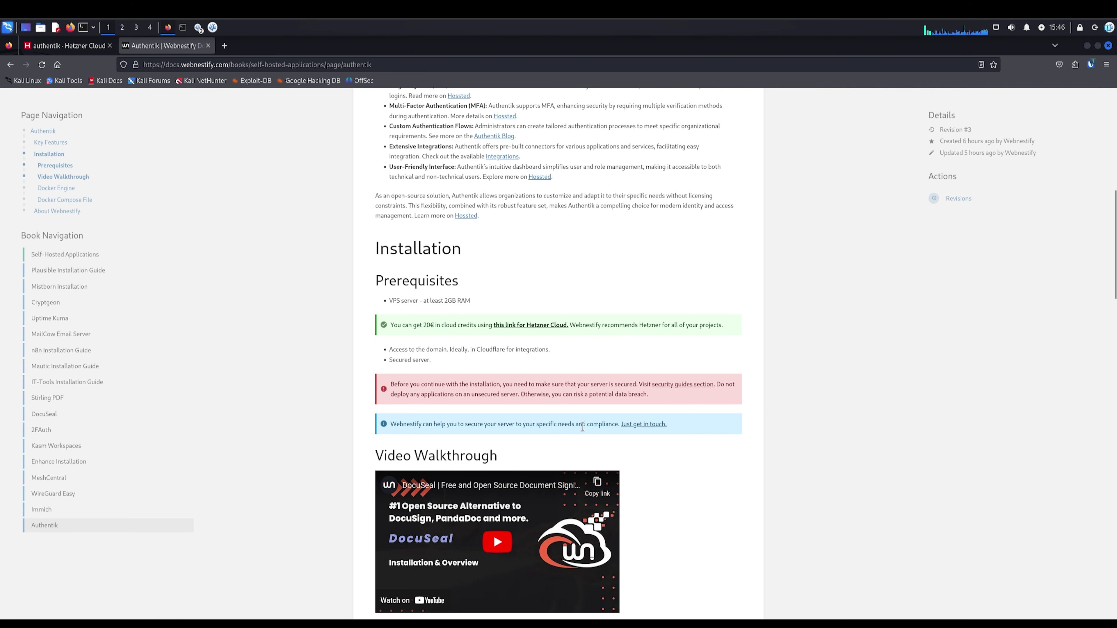
scroll(582, 431, up, 5)
scroll(583, 431, down, 20)
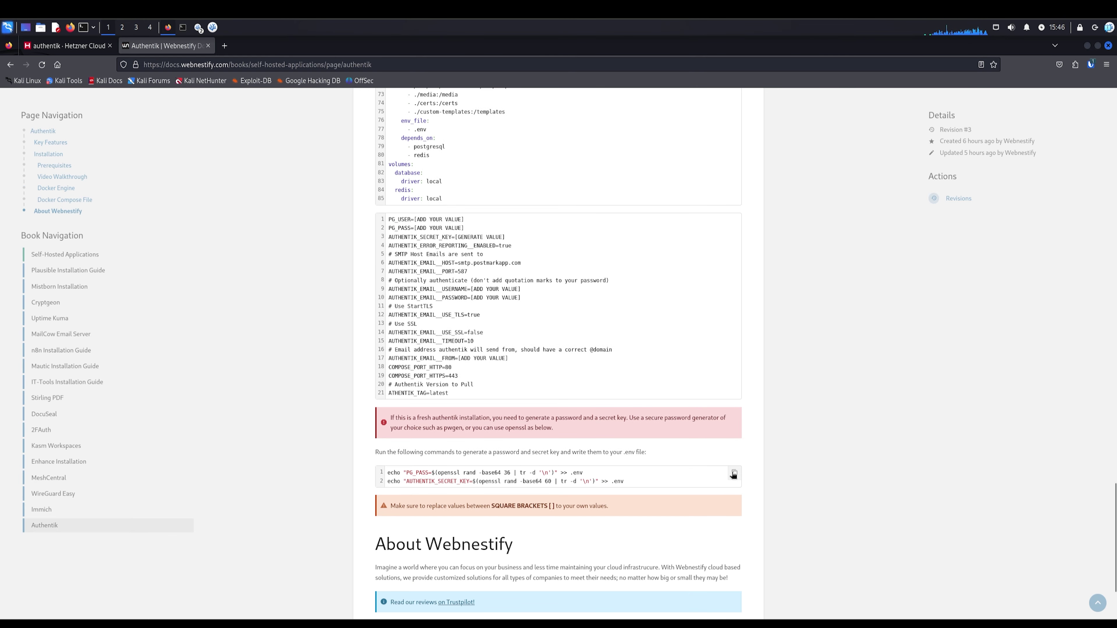
click(735, 474)
- In the remote VSCodium window, open a terminal, change to docker/authentik/ and run the copied commands to write both secrets into .env
click(199, 27)
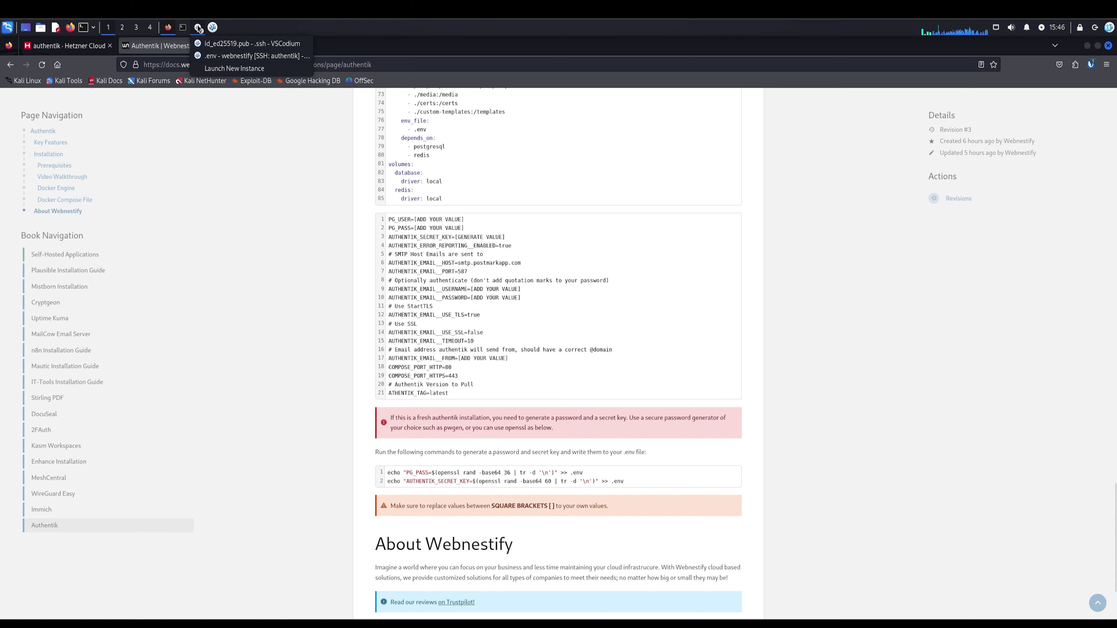
click(250, 53)
click(340, 55)
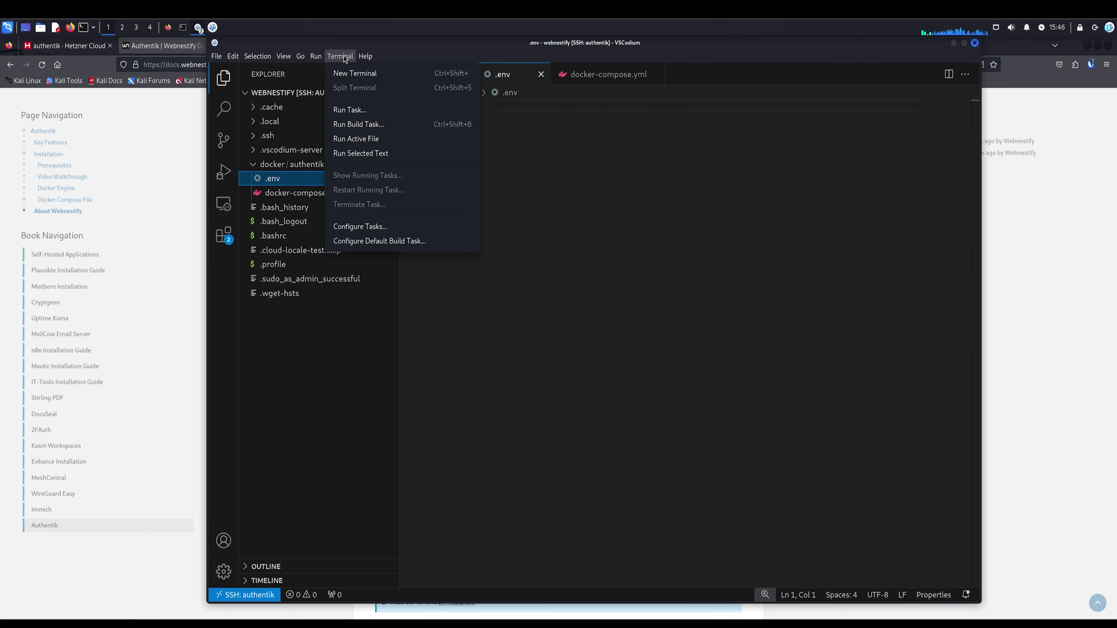
click(354, 70)
text(cd docker/authentik/)
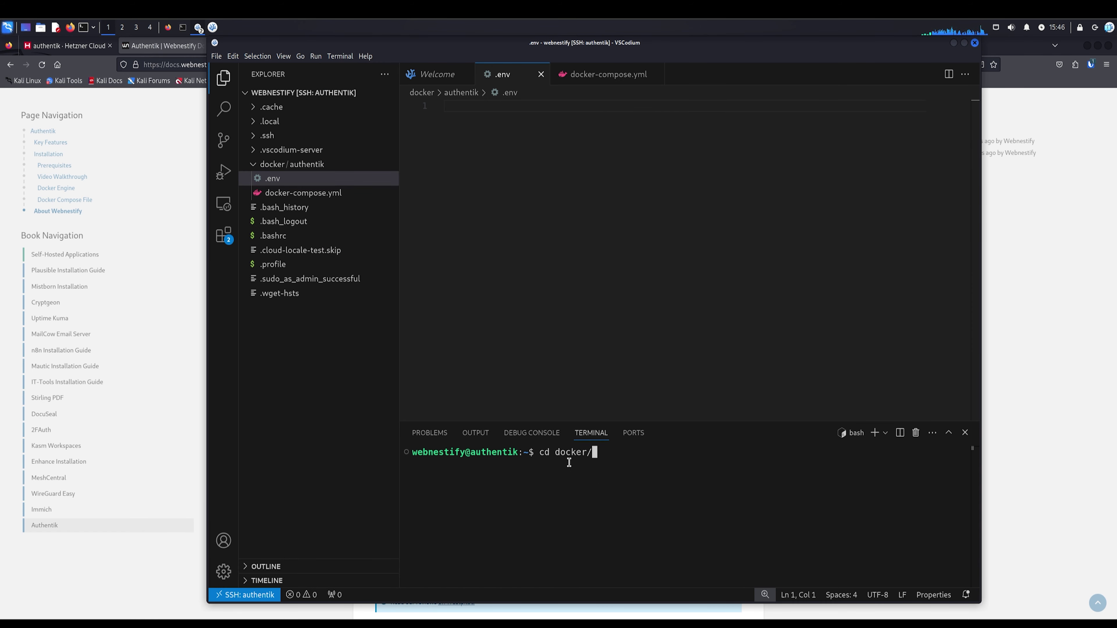
key(Return)
key(ctrl+shift+v)
key(Return)
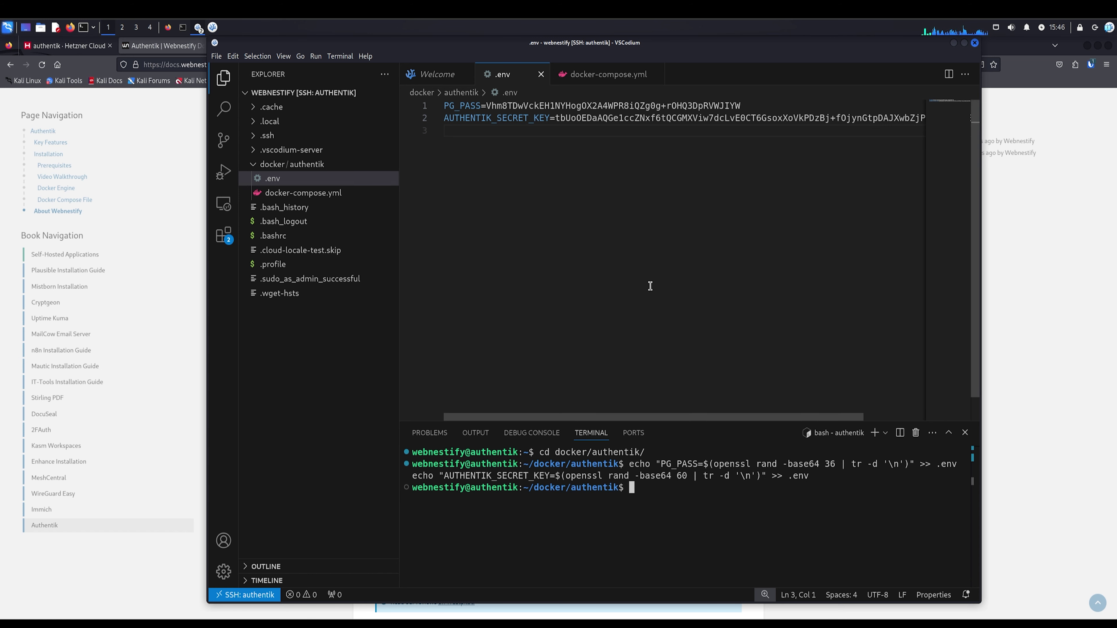
- Copy the environment variable template from the Authentik documentation and paste it on line 3 of the .env file
click(523, 134)
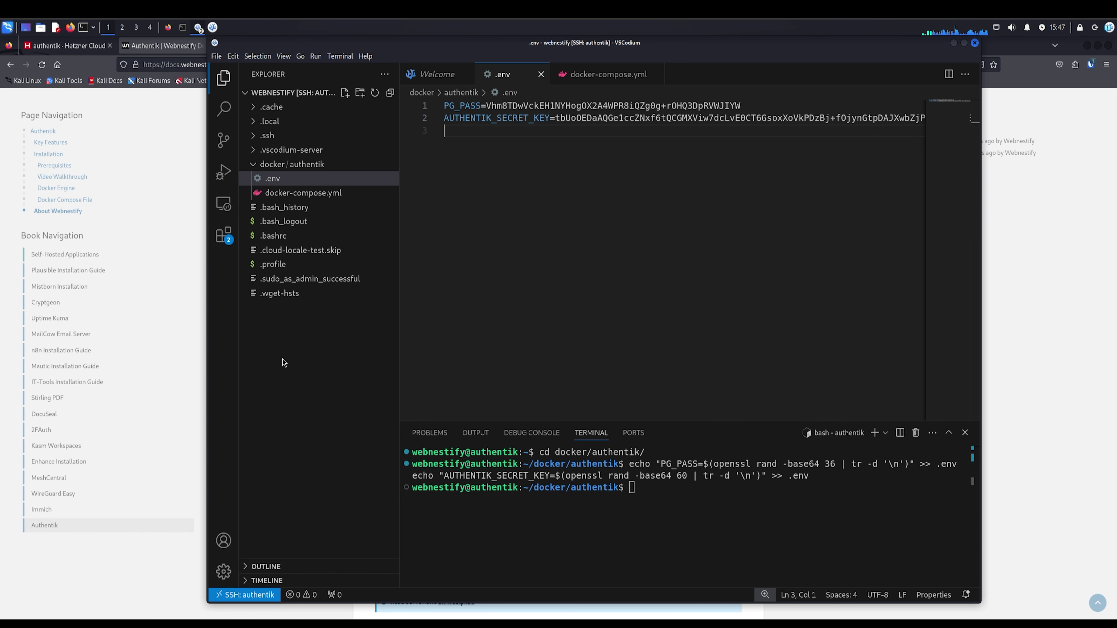
click(132, 334)
click(734, 220)
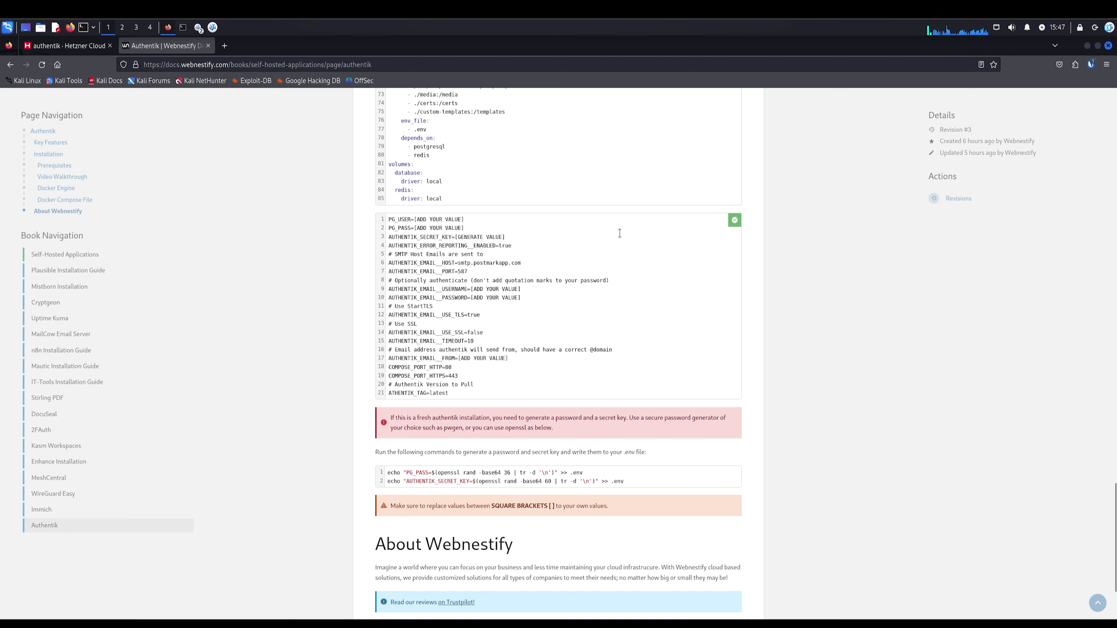
key(alt+Tab)
key(ctrl+v)
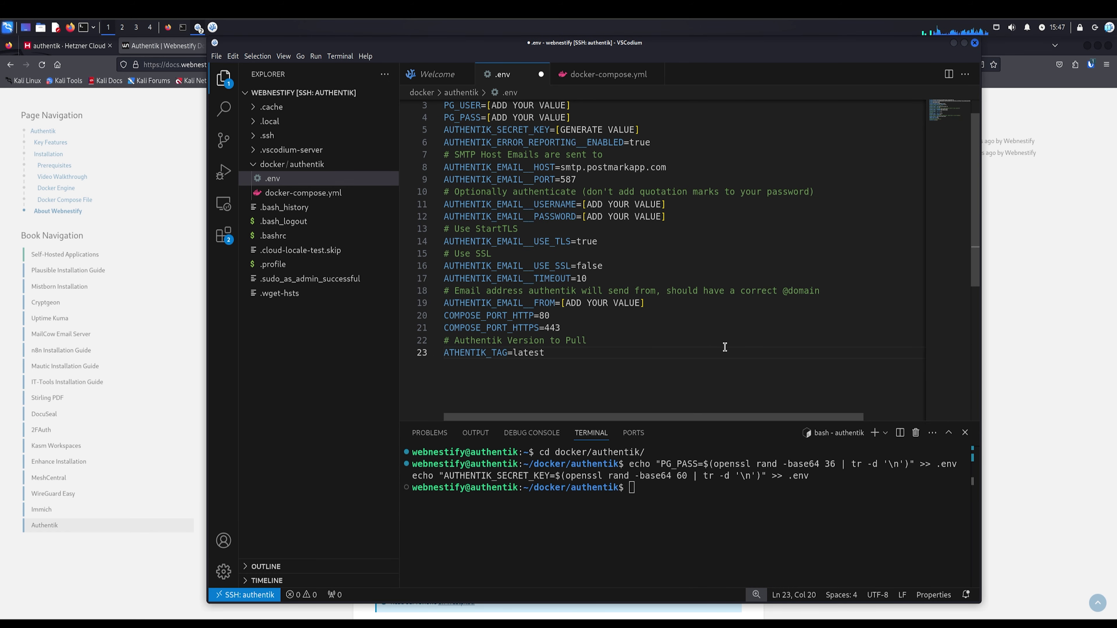
- Delete the duplicate placeholder lines for PG_PASS and AUTHENTIK_SECRET_KEY from the .env file and save it
scroll(547, 315, up, 1)
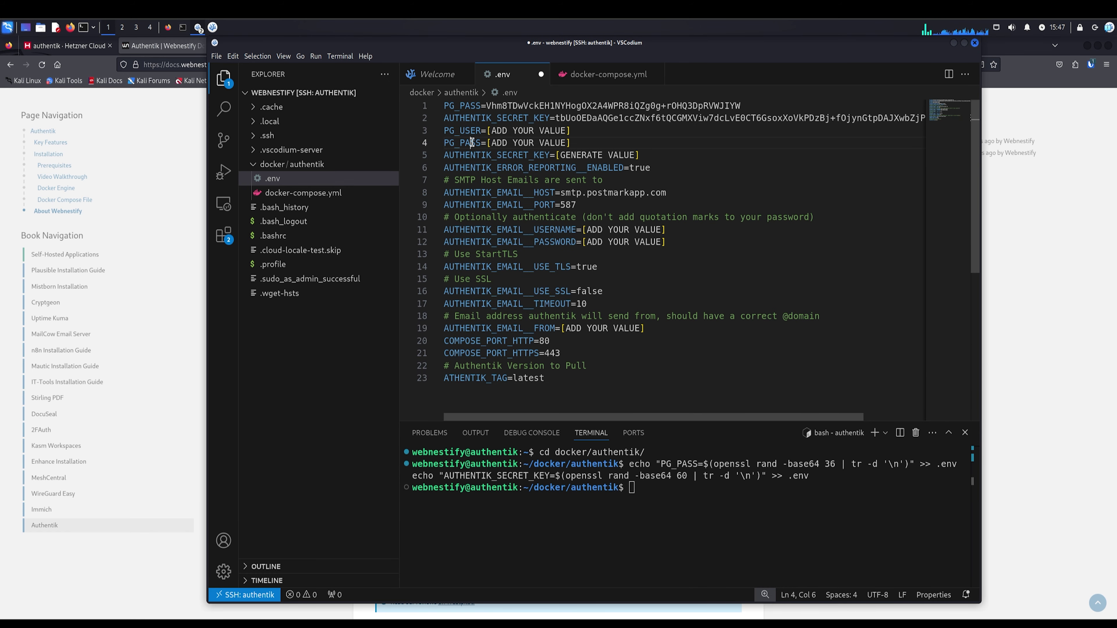
triple_click(477, 143)
key(BackSpace)
double_click(484, 143)
triple_click(484, 143)
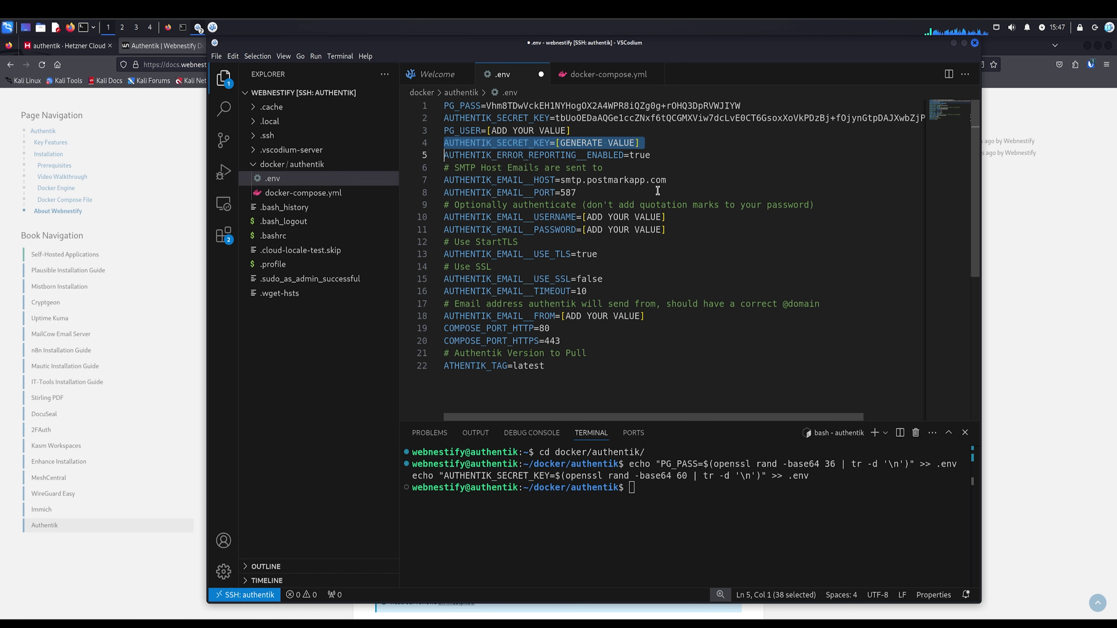
key(BackSpace)
key(ctrl+s)
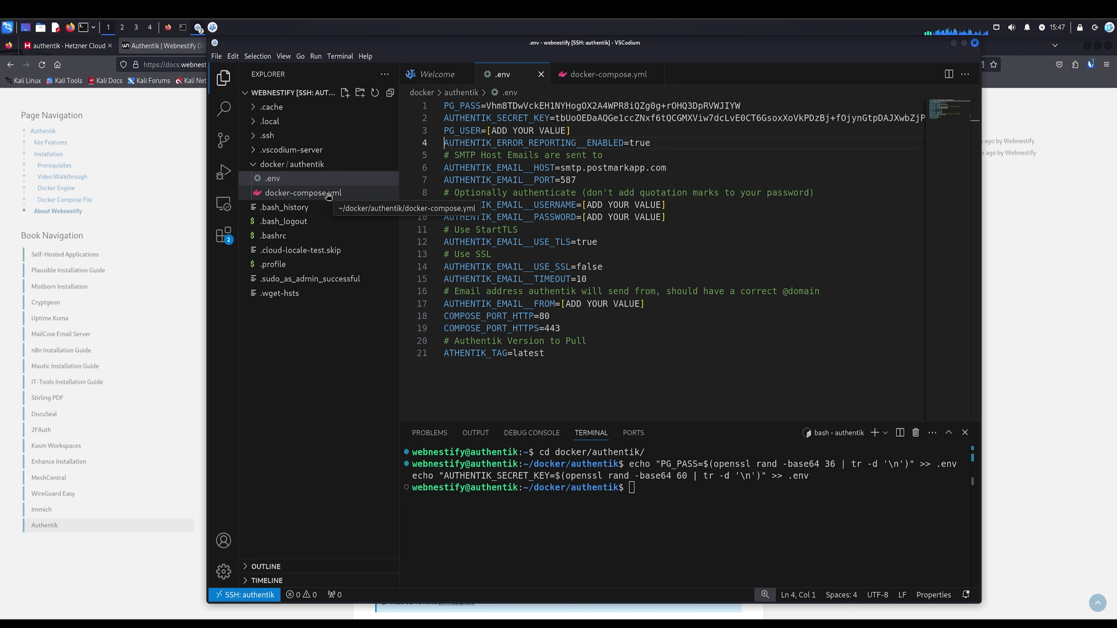
- Copy the Docker Compose configuration from the Authentik documentation in Firefox and paste it into the empty docker-compose.yml in VSCodium
click(308, 193)
click(205, 362)
scroll(728, 220, up, 15)
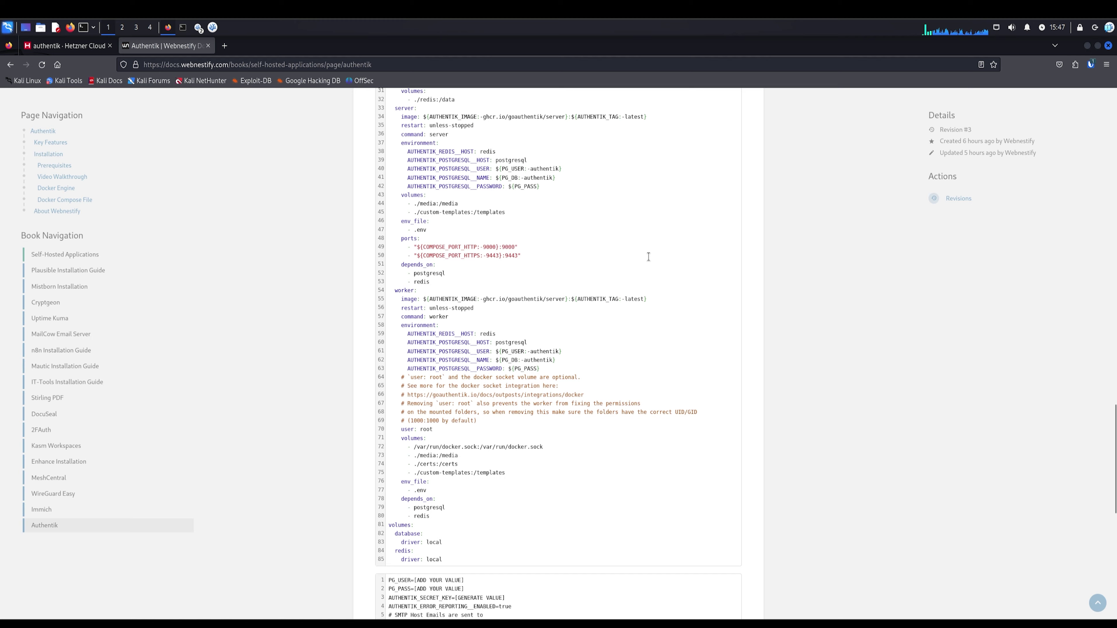
click(735, 244)
key(alt+Tab)
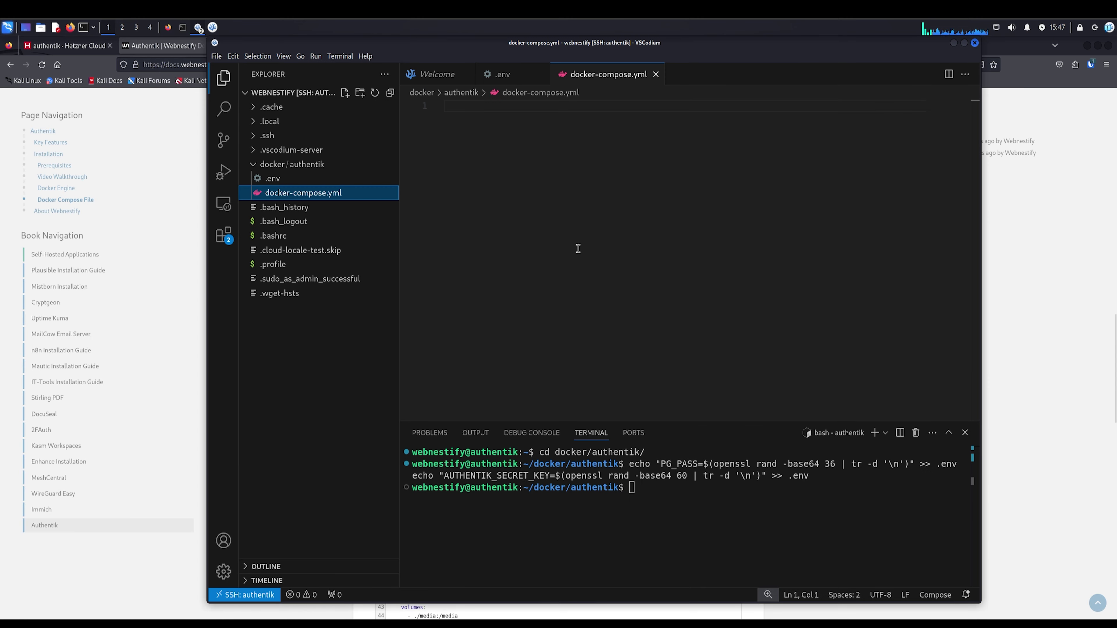
key(ctrl+v)
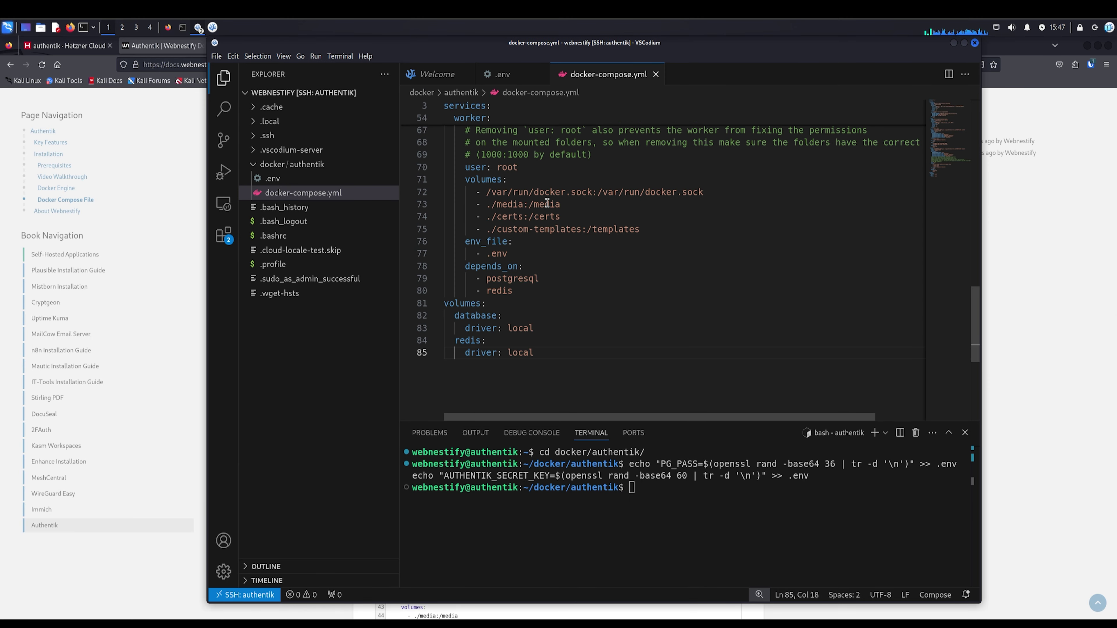
scroll(617, 299, up, 15)
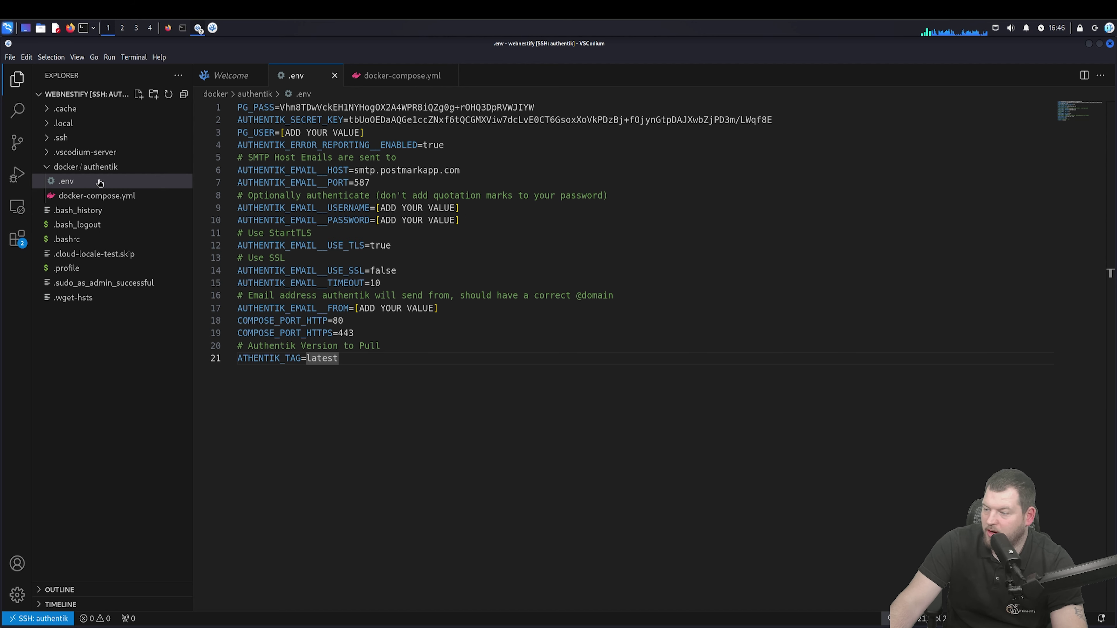
- Review the SMTP host and email credential placeholders in .env, and set PG_USER to authentik
click(445, 169)
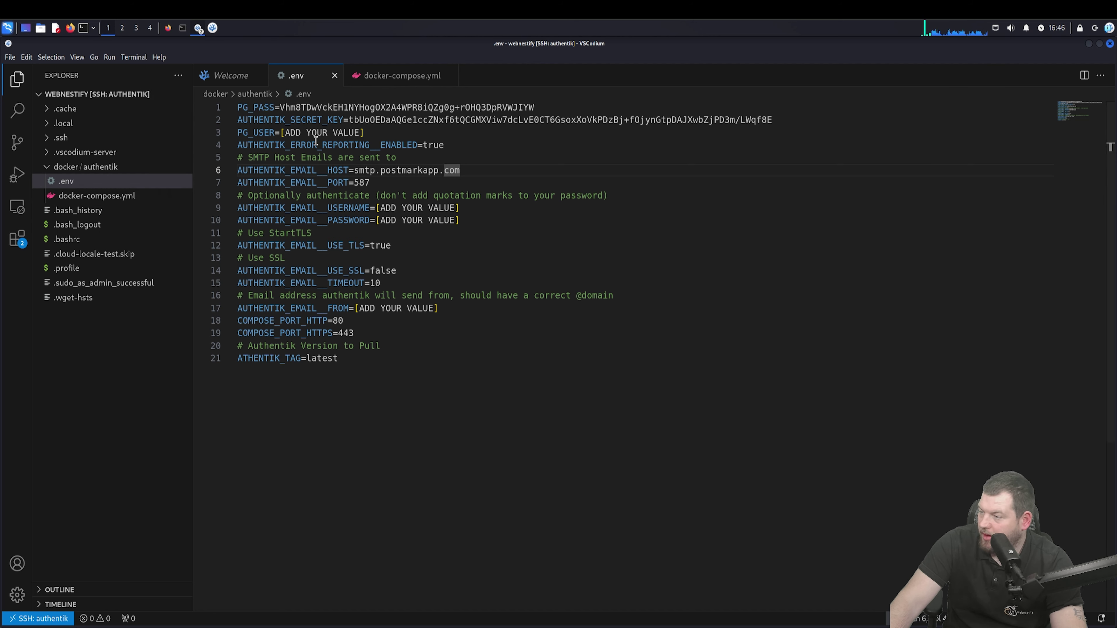
click(372, 137)
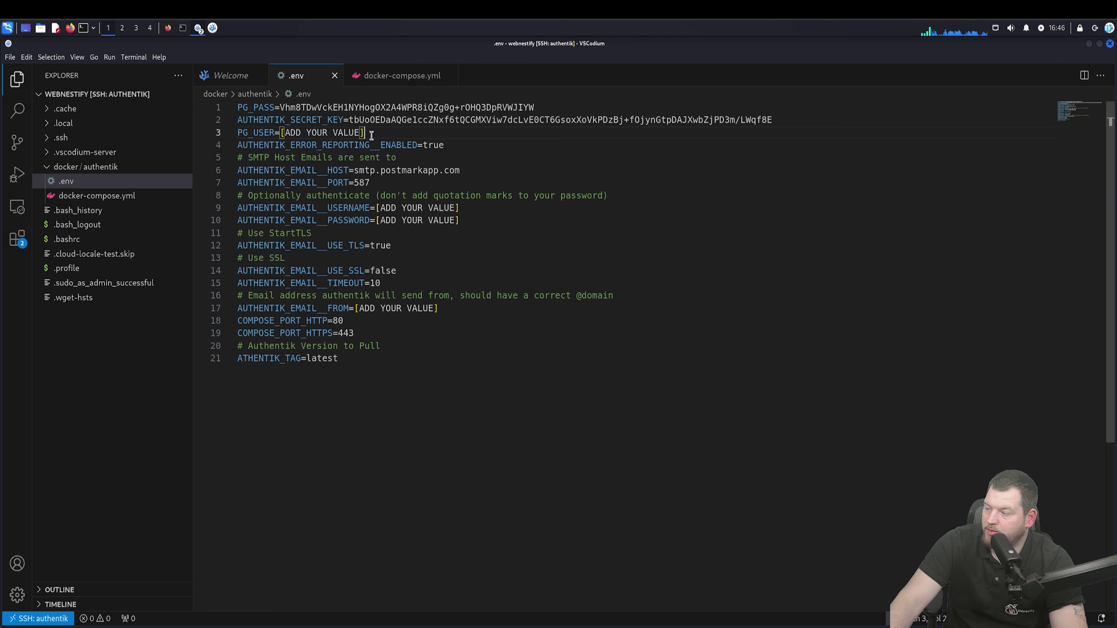
drag(281, 132, 368, 135)
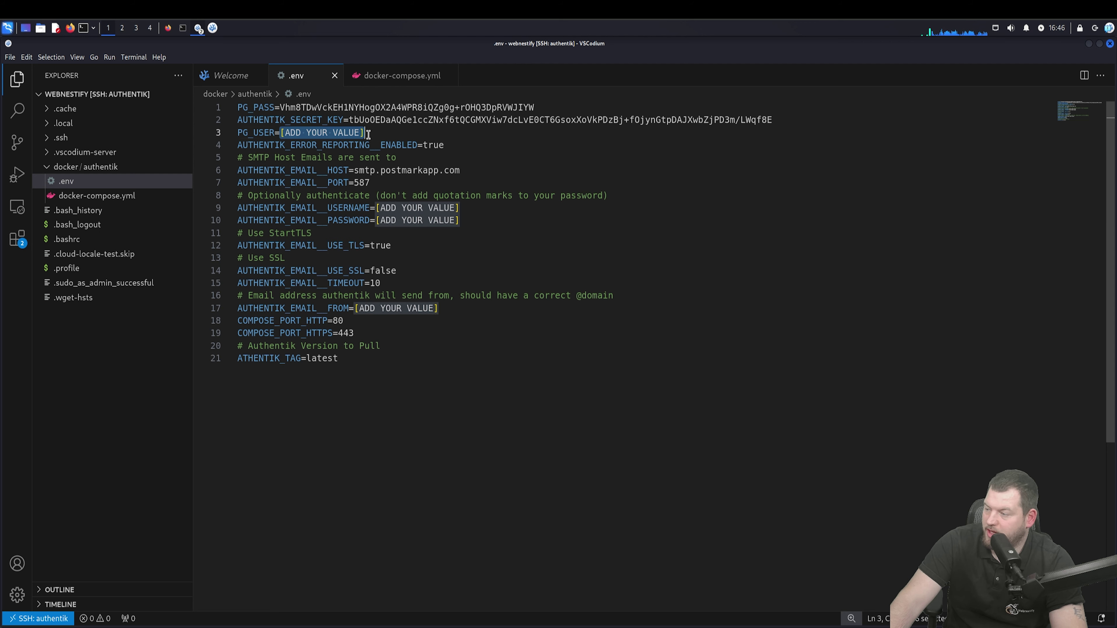
click(495, 233)
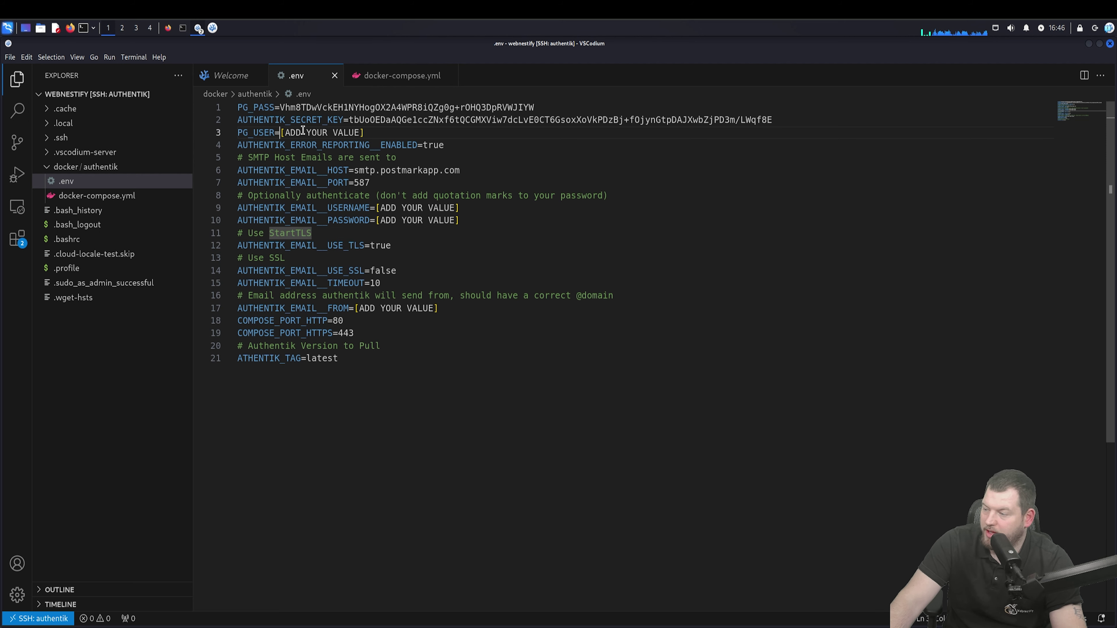
drag(281, 132, 367, 131)
click(367, 131)
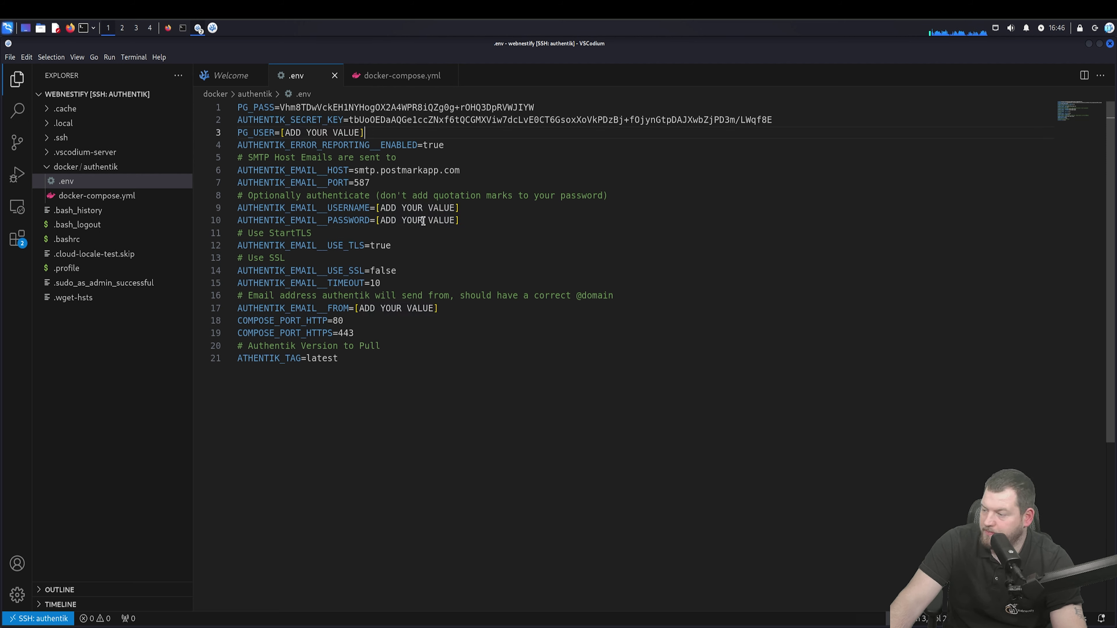
click(380, 207)
drag(377, 220, 460, 220)
click(461, 220)
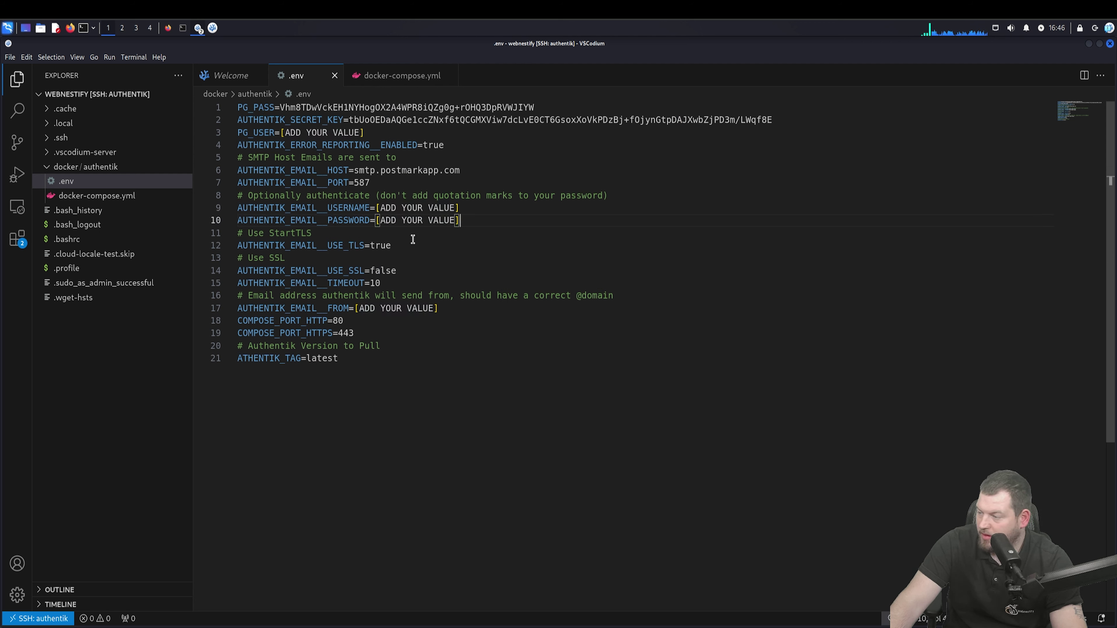
double_click(398, 170)
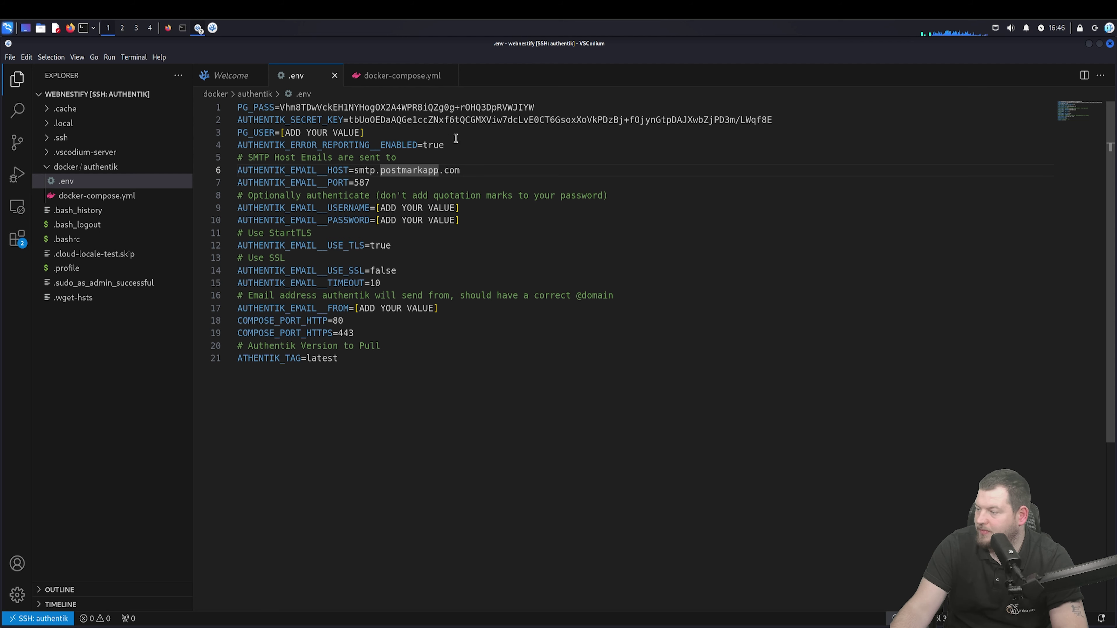
click(474, 174)
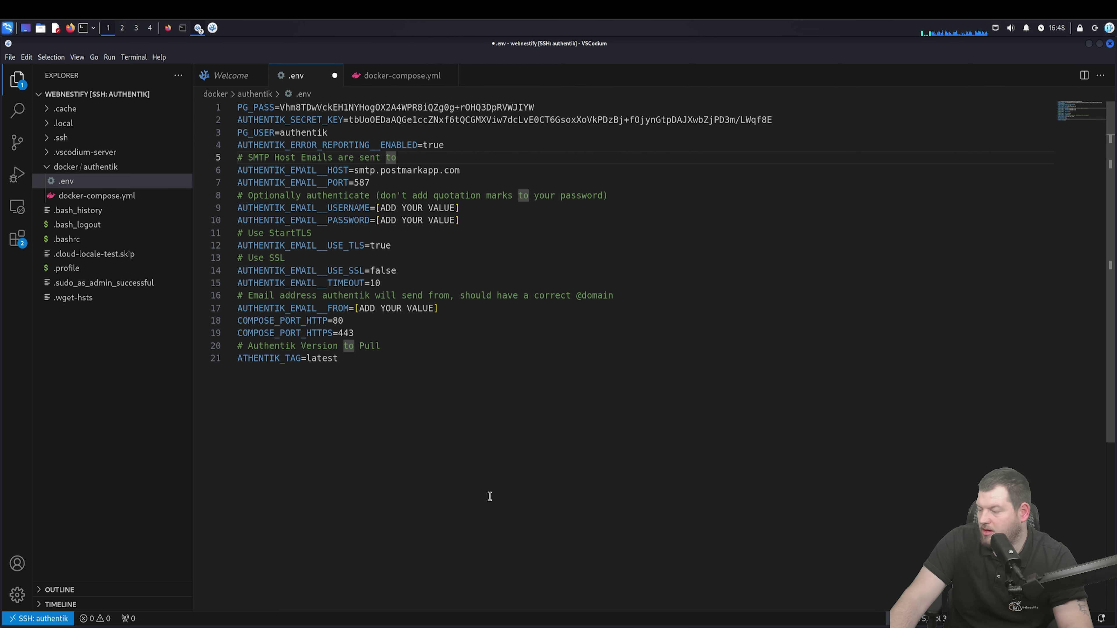
- Switch to Firefox and check the variable template and the secret-generating commands on the Authentik documentation page
click(167, 29)
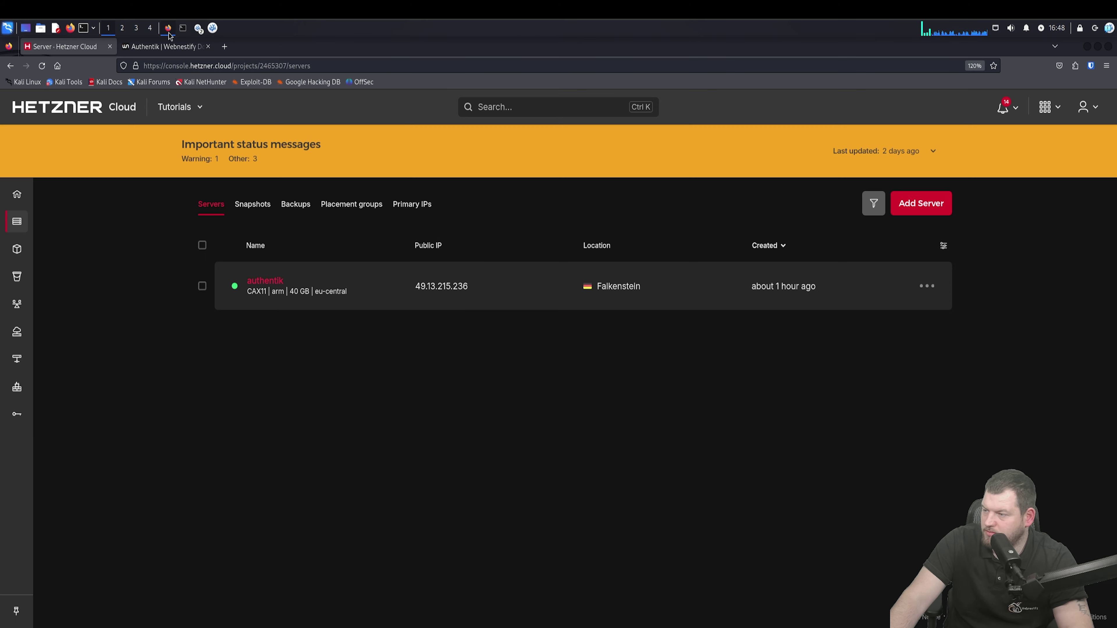
click(166, 49)
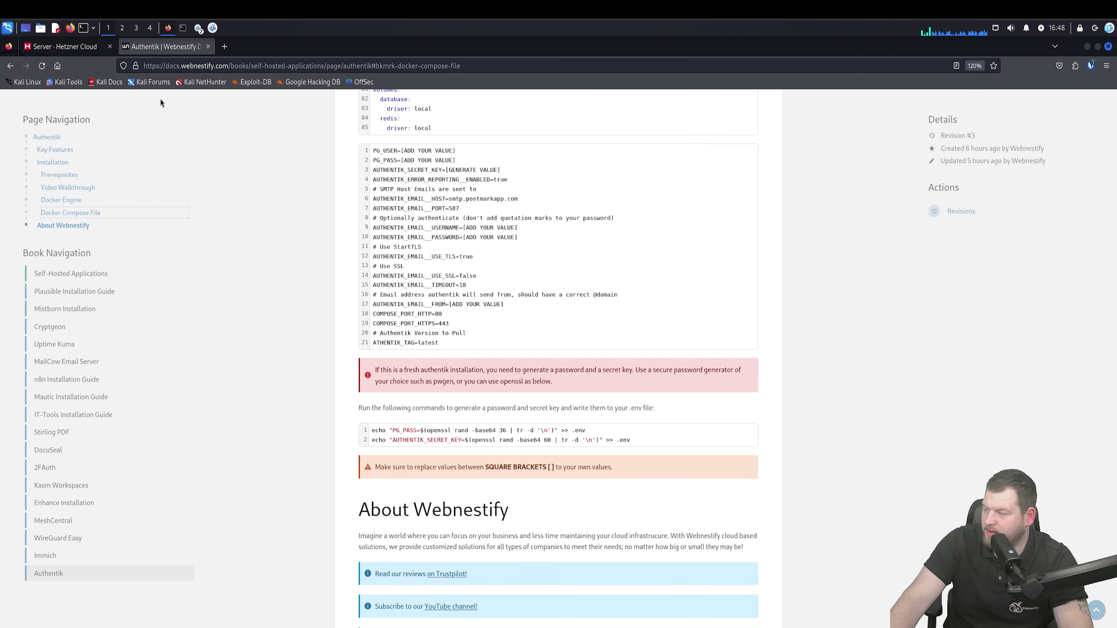
key(ctrl+minus)
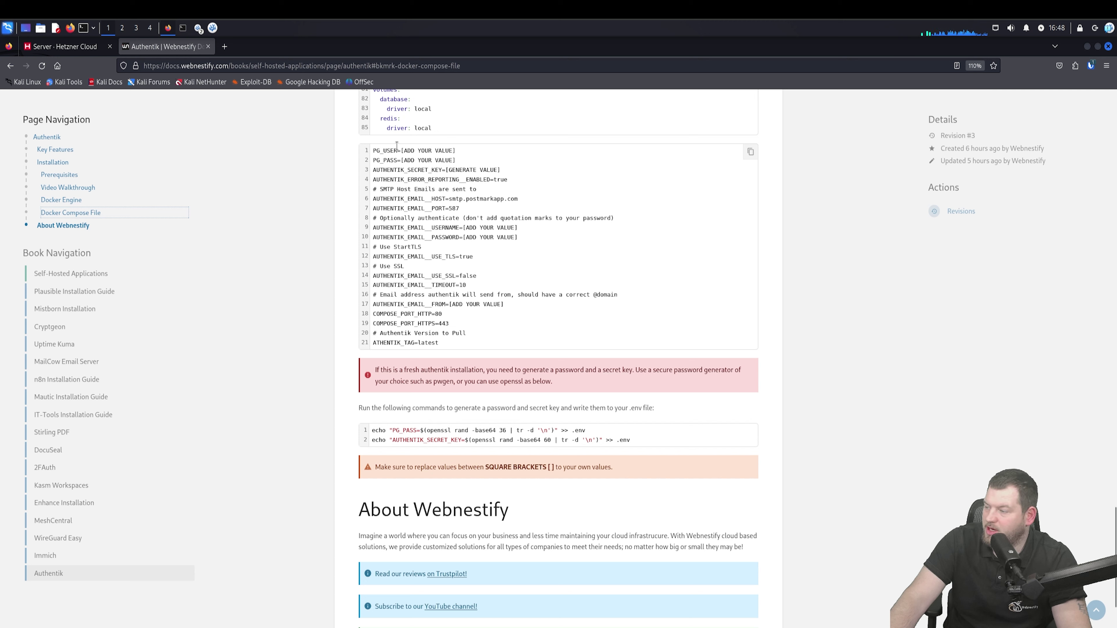
click(428, 160)
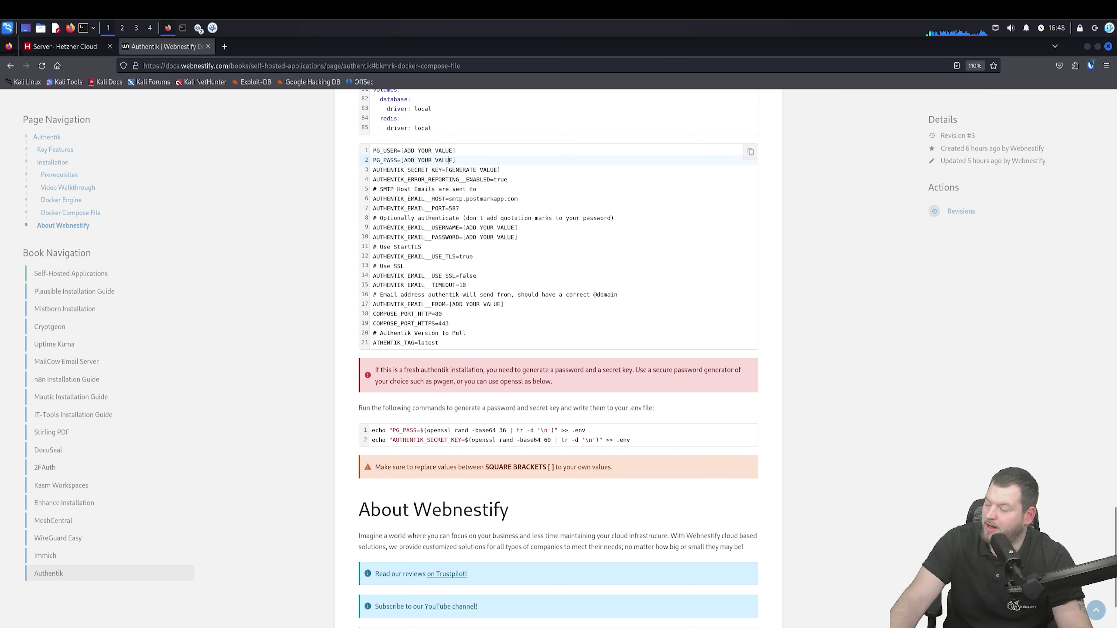
drag(488, 432, 479, 432)
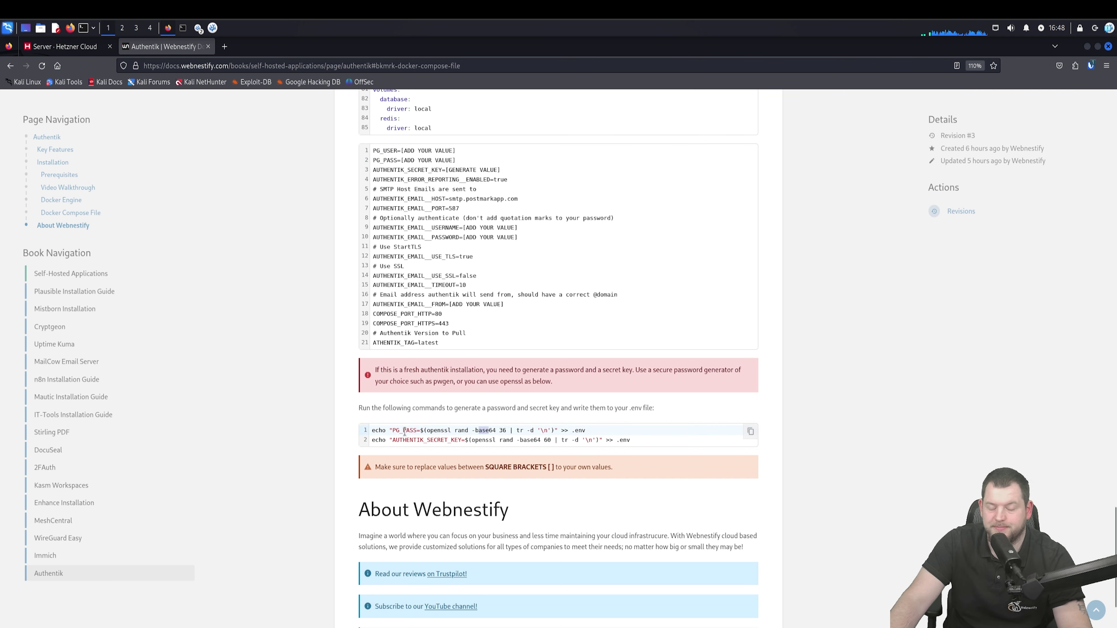
- Switch back to VSCodium and examine the postgresql, redis and server services in docker-compose.yml, including the PG_PASS reference and the healthcheck
key(alt+Tab)
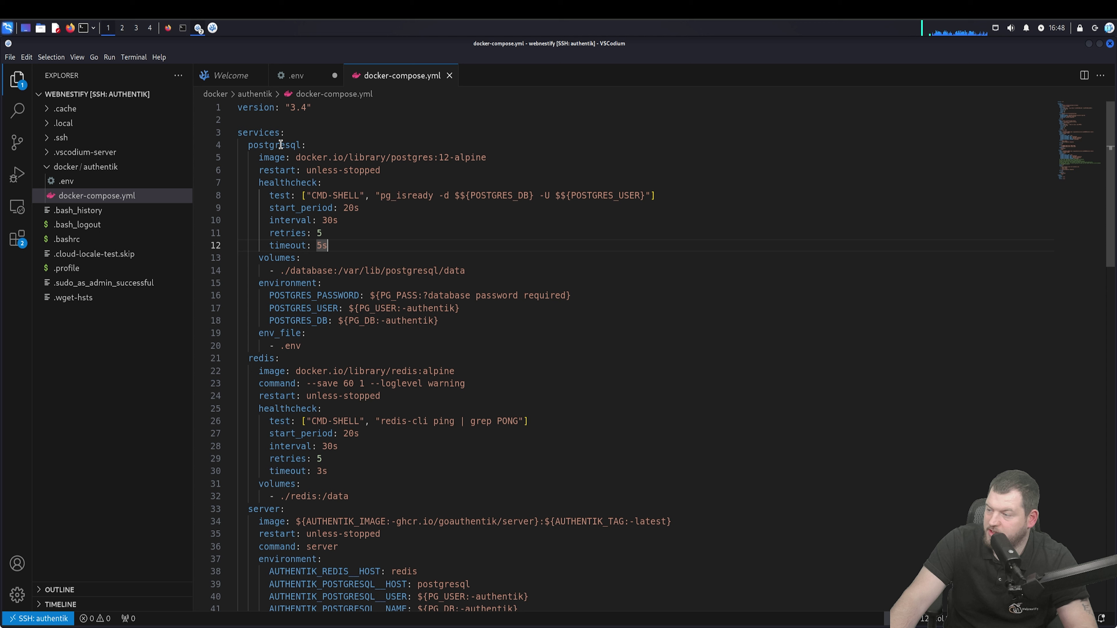
click(433, 166)
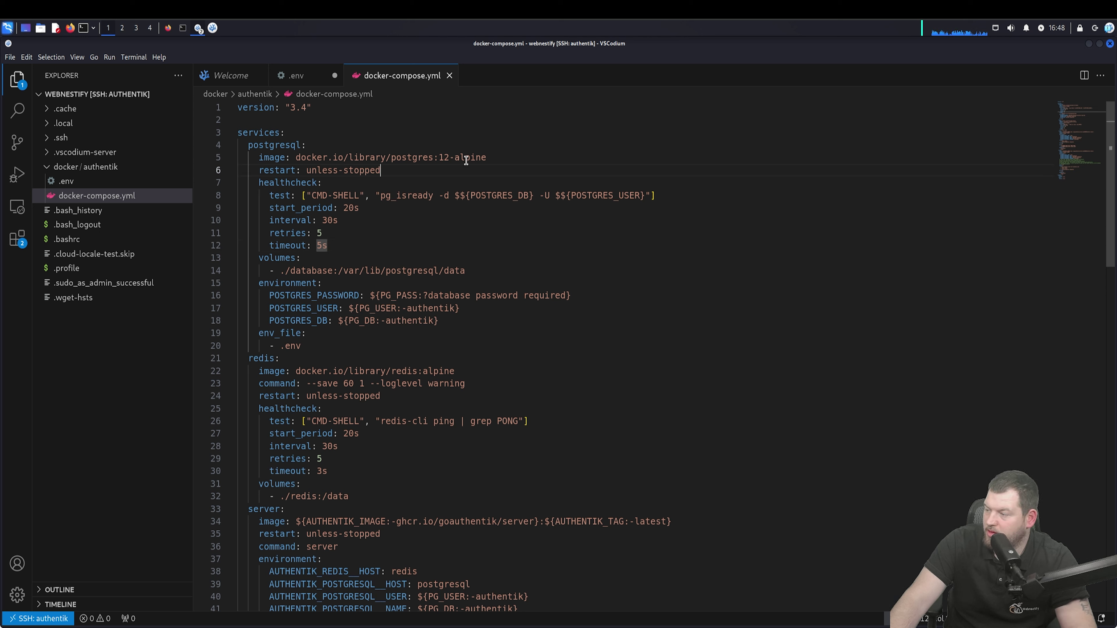
click(467, 158)
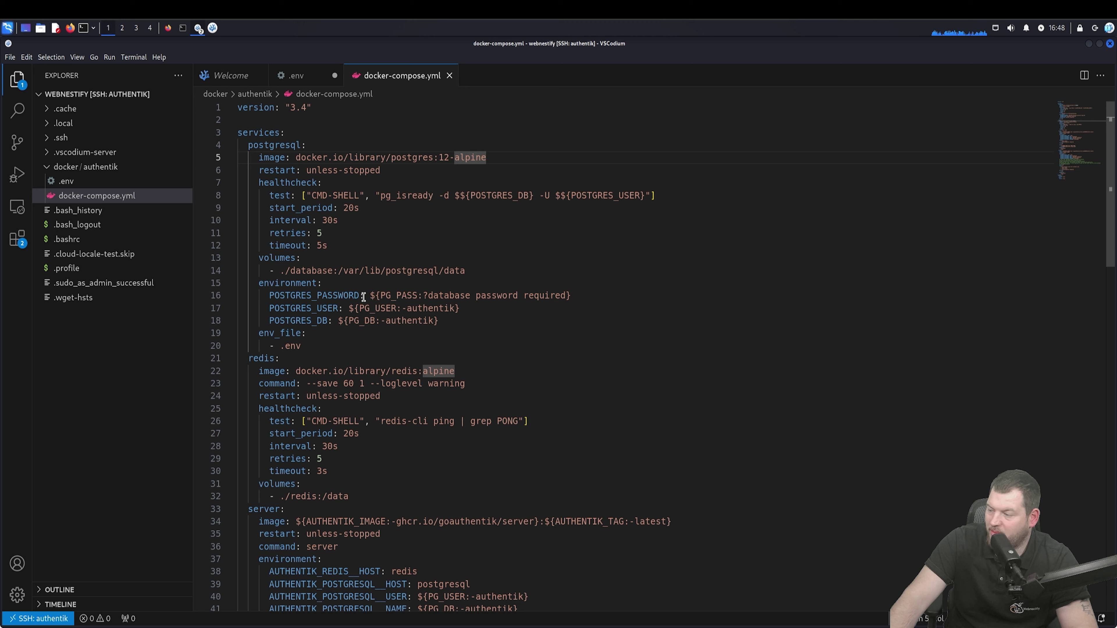
click(372, 297)
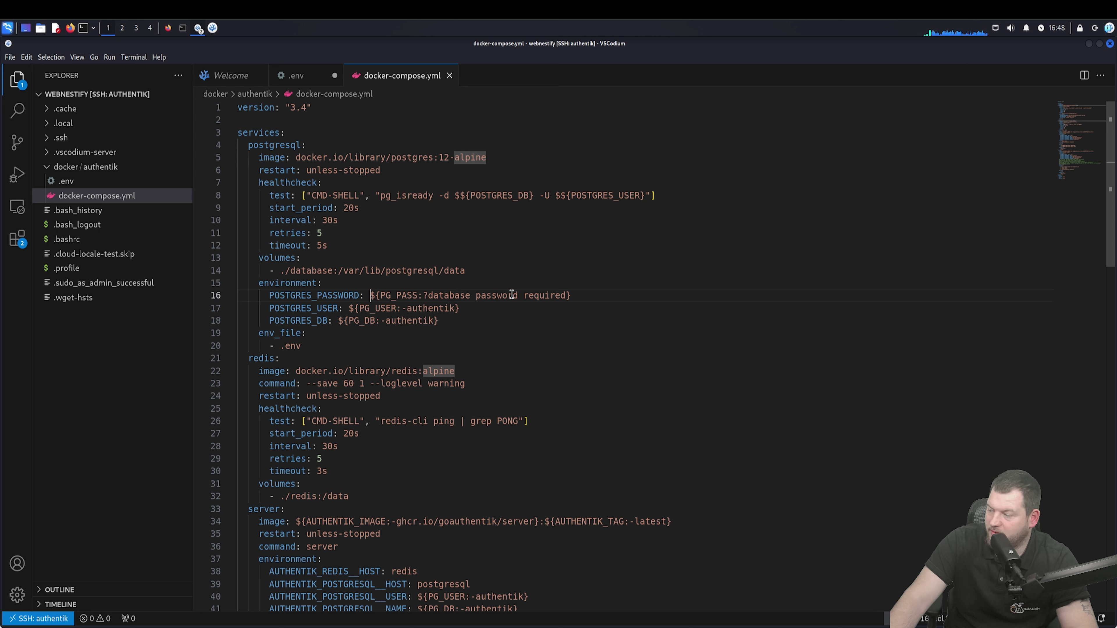
shift+click(564, 295)
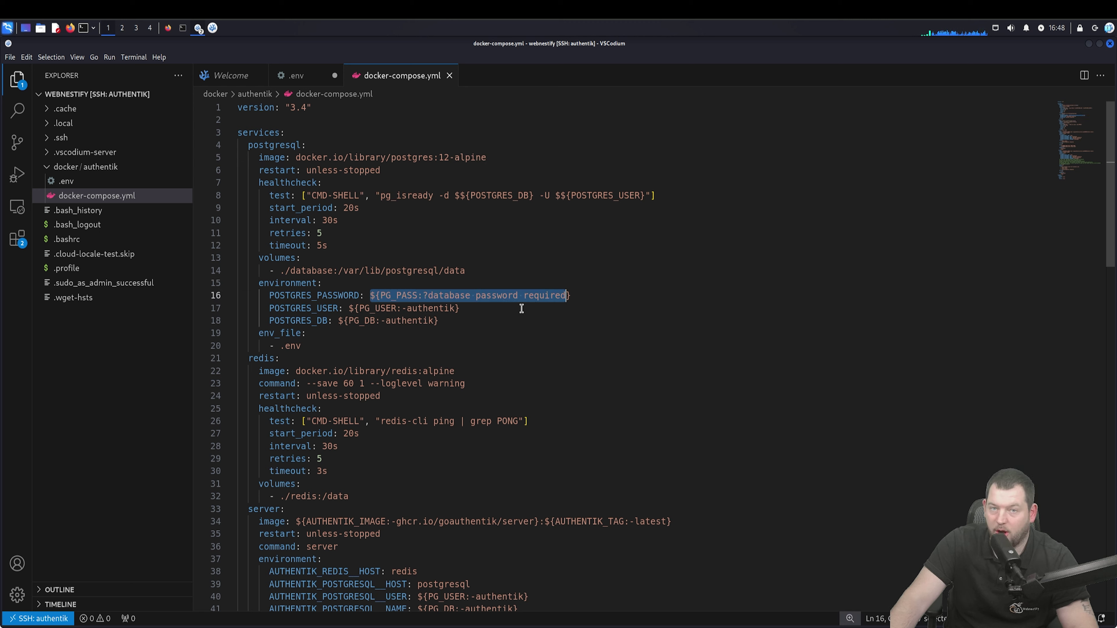
click(490, 307)
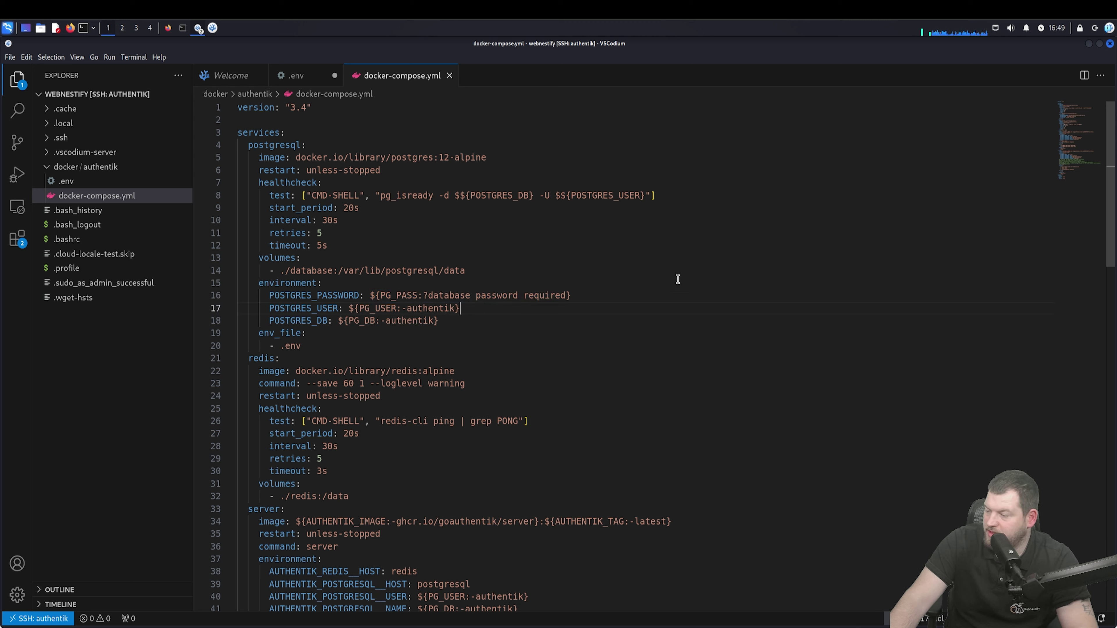
drag(1112, 177, 1109, 207)
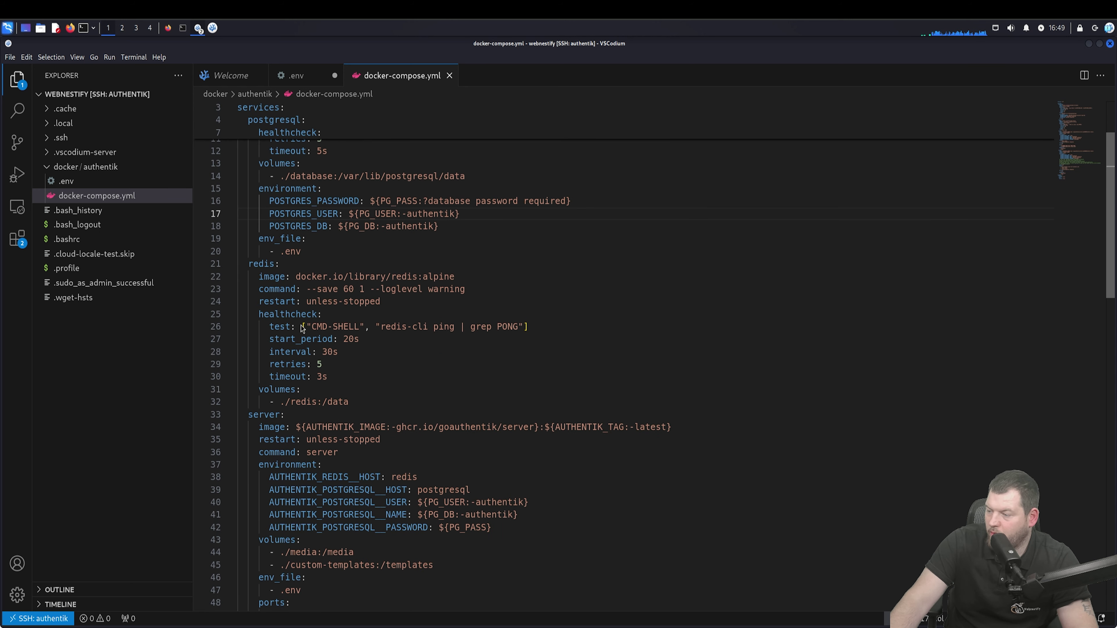
click(454, 326)
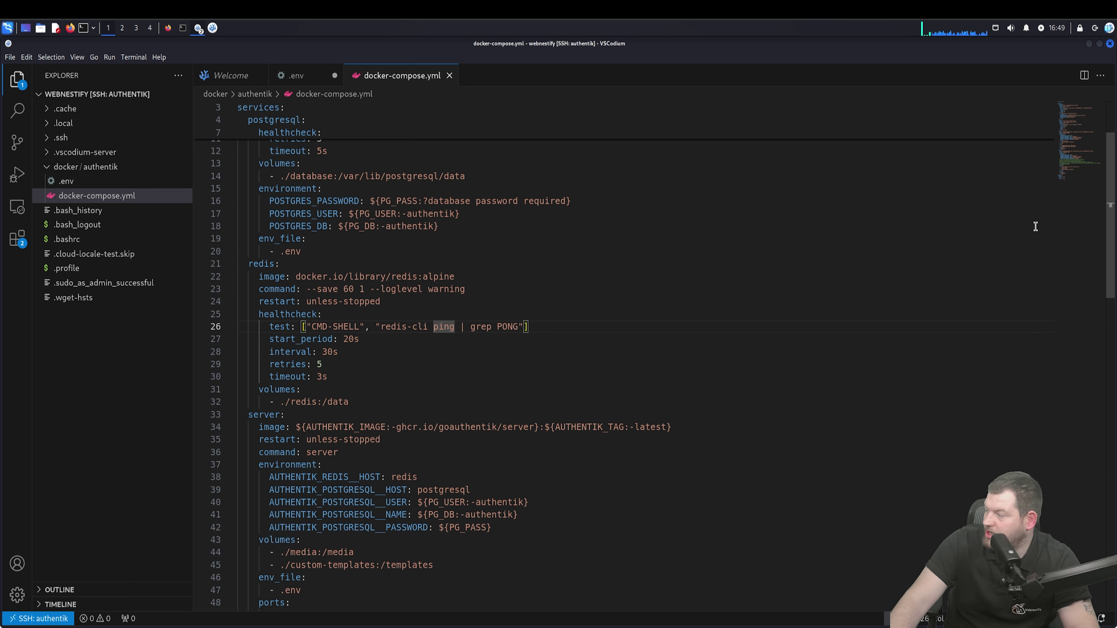
drag(1111, 216, 1110, 226)
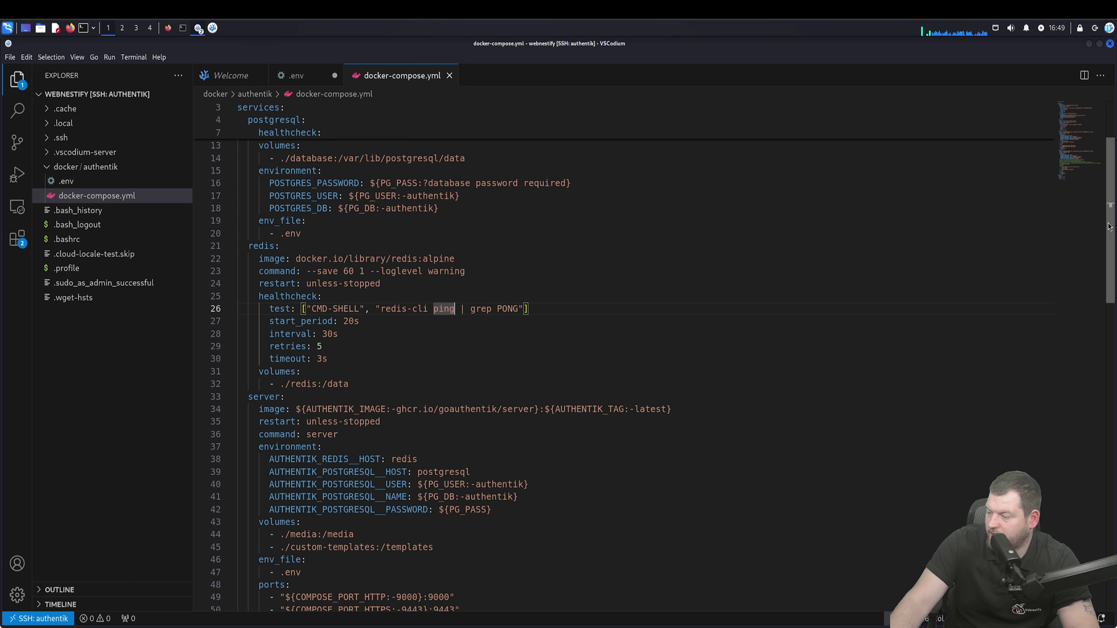
scroll(1110, 252, down, 3)
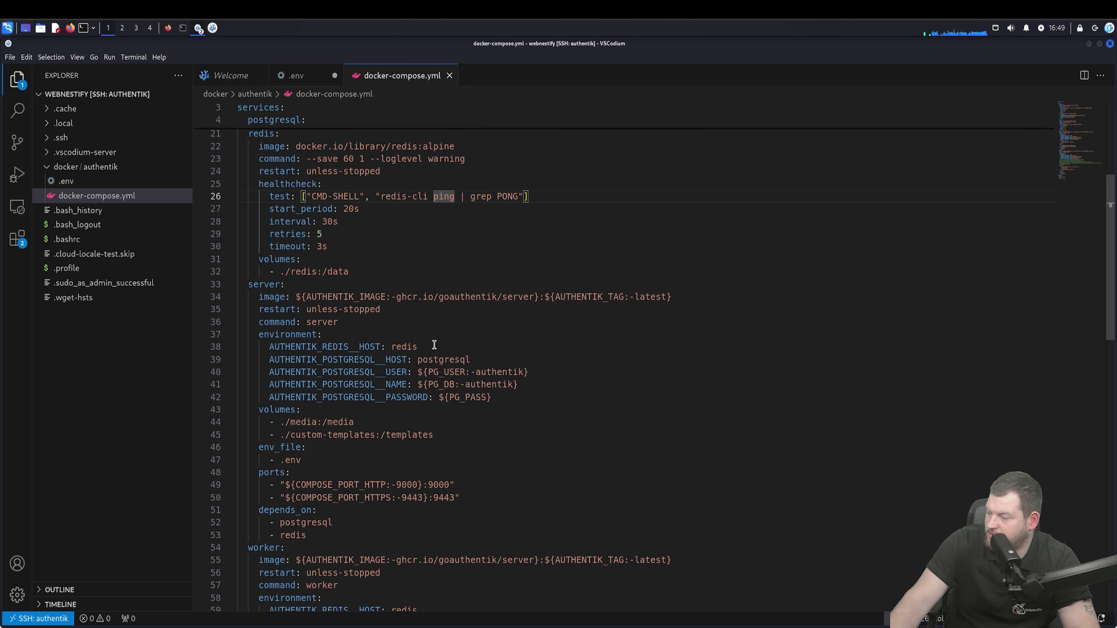
- Compare the COMPOSE_PORT_HTTP and COMPOSE_PORT_HTTPS lines in .env with the docker-compose.yml port mappings, and review the worker service and volumes
click(303, 77)
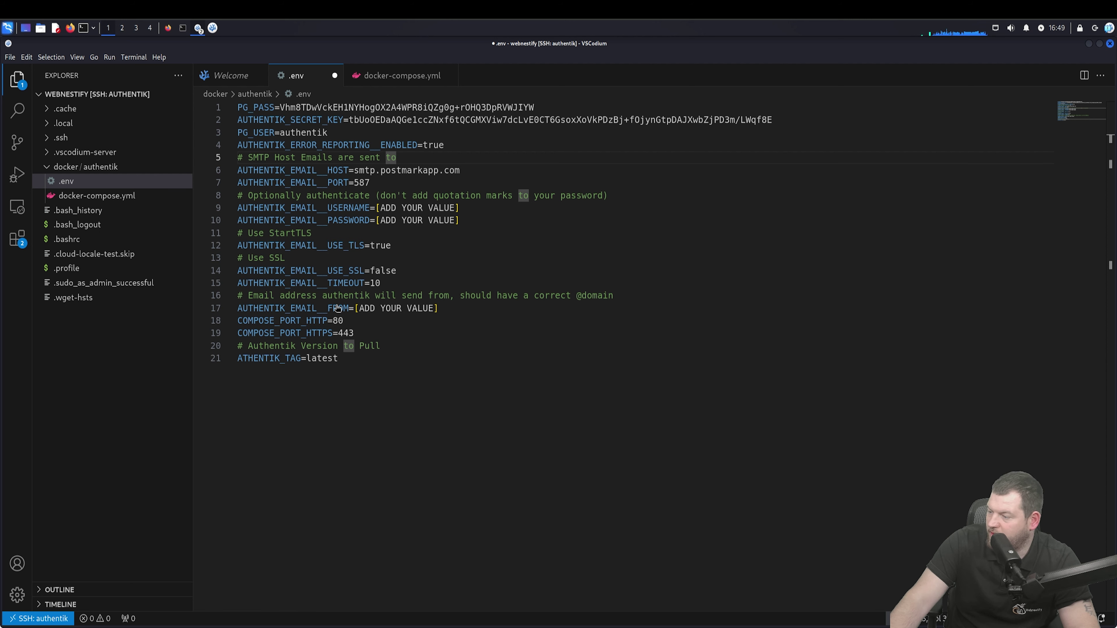
click(332, 320)
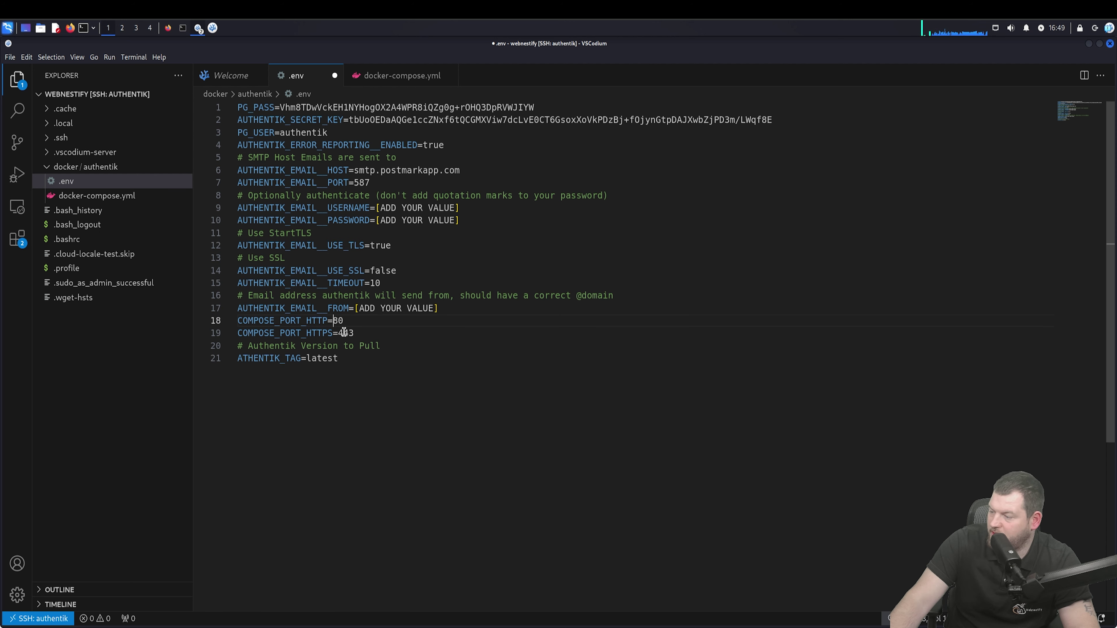
click(389, 81)
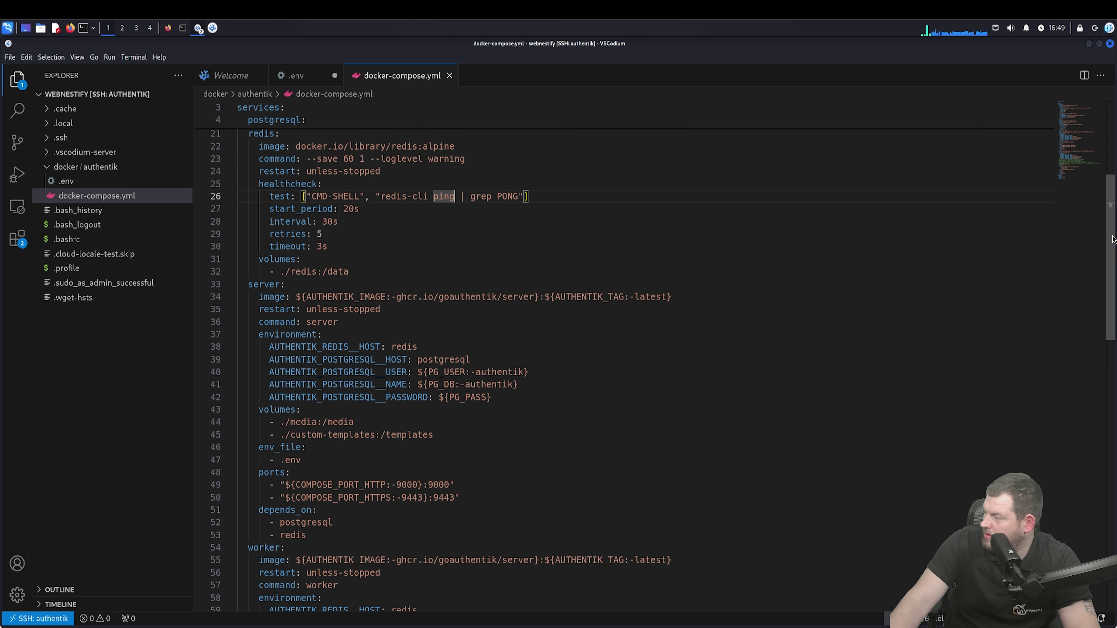
scroll(1103, 327, down, 5)
scroll(1103, 334, down, 1)
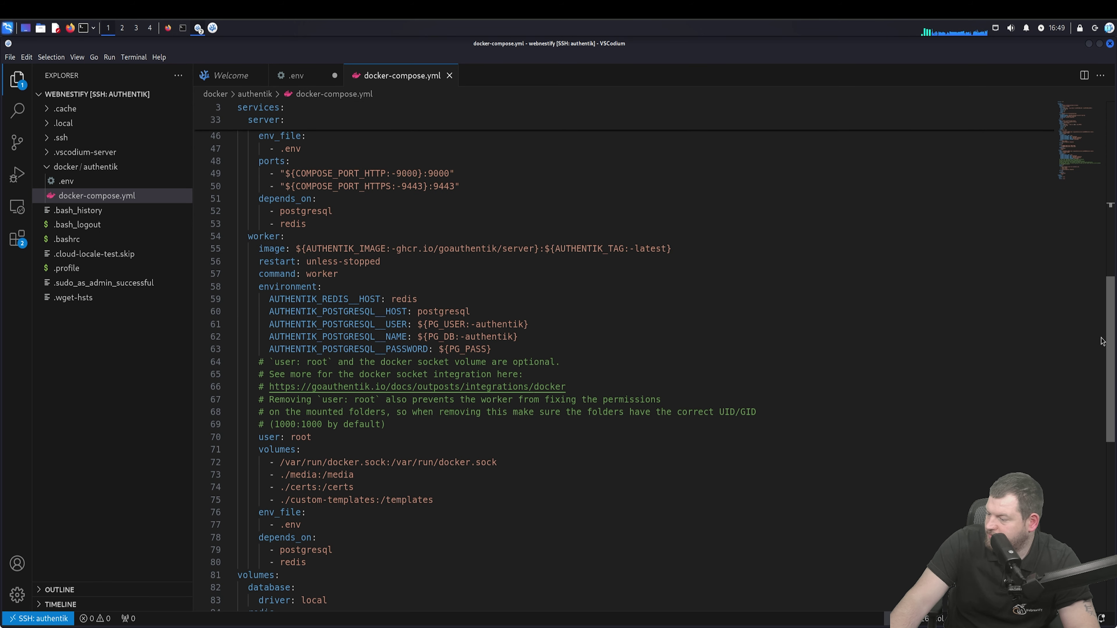
scroll(1101, 345, down, 1)
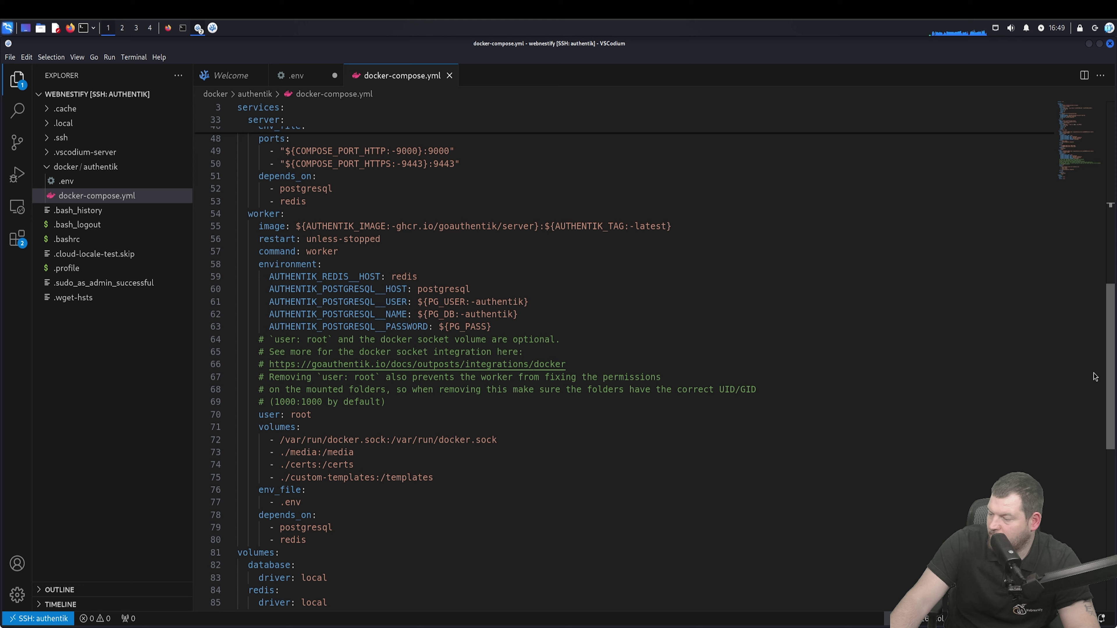
- Review the worker mounts and named volumes at the end of docker-compose.yml, and save the pending changes in .env
scroll(1096, 374, down, 2)
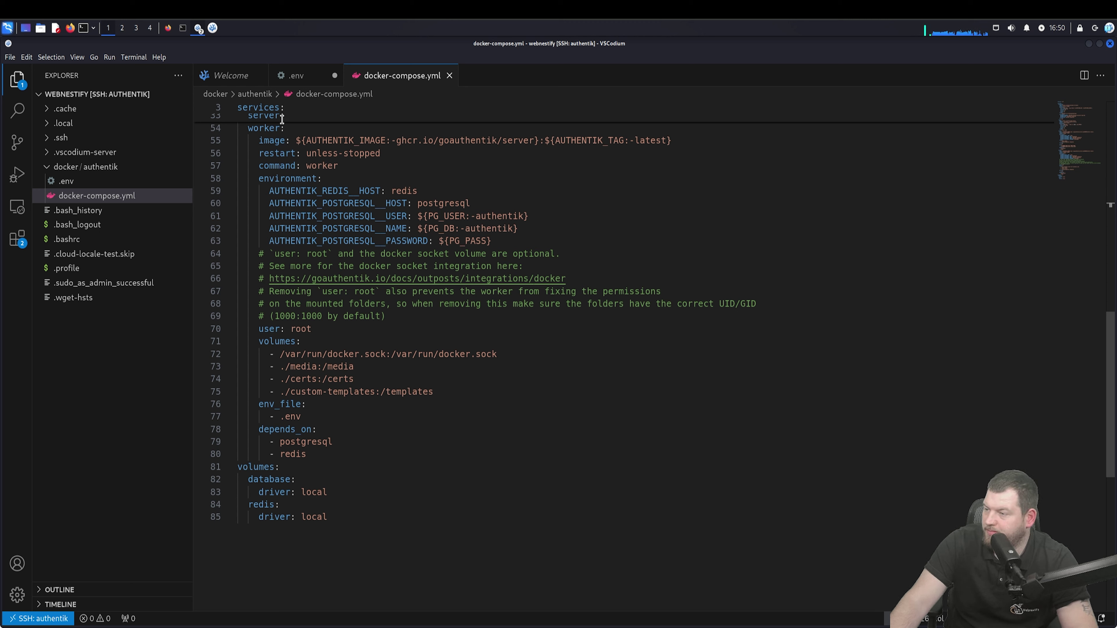
click(478, 380)
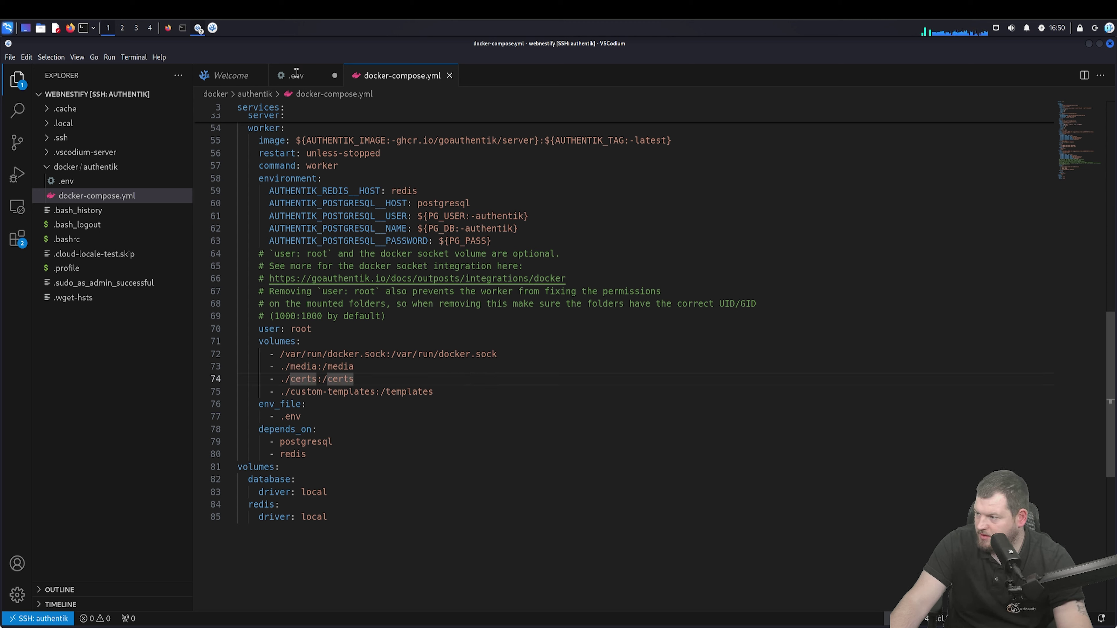
click(309, 86)
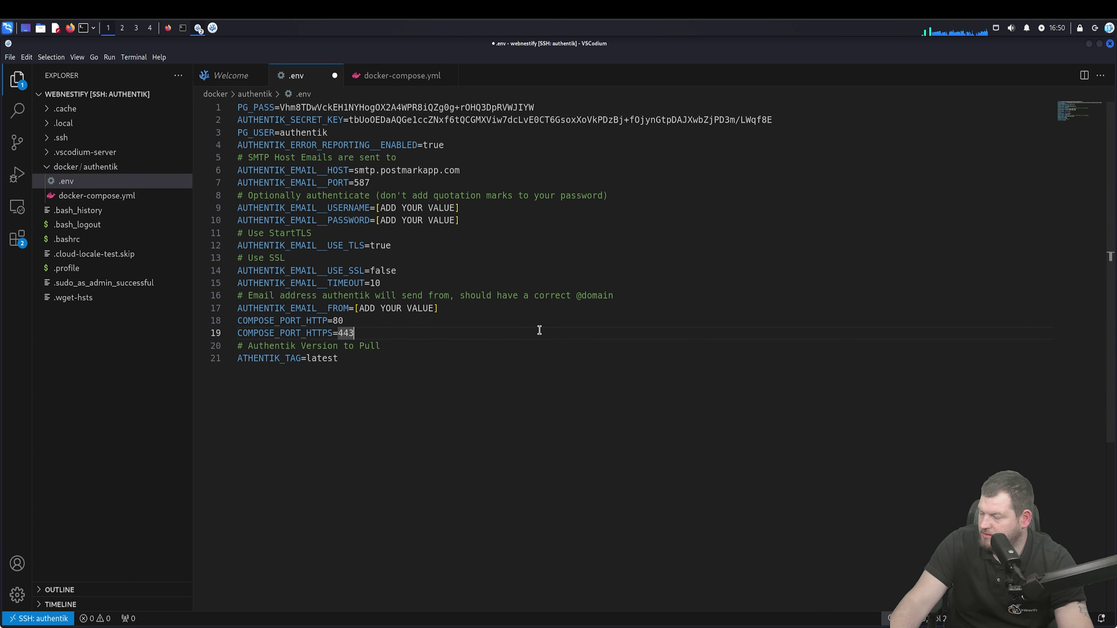
key(ctrl+s)
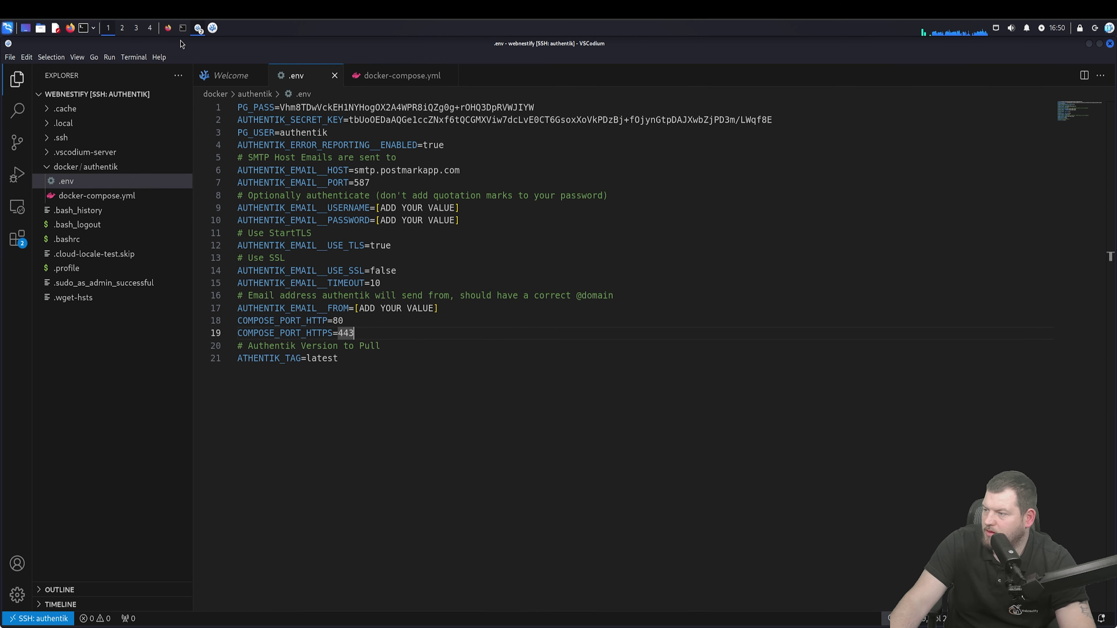
- Open a new integrated terminal on the server and change into the docker/authentik directory
click(408, 78)
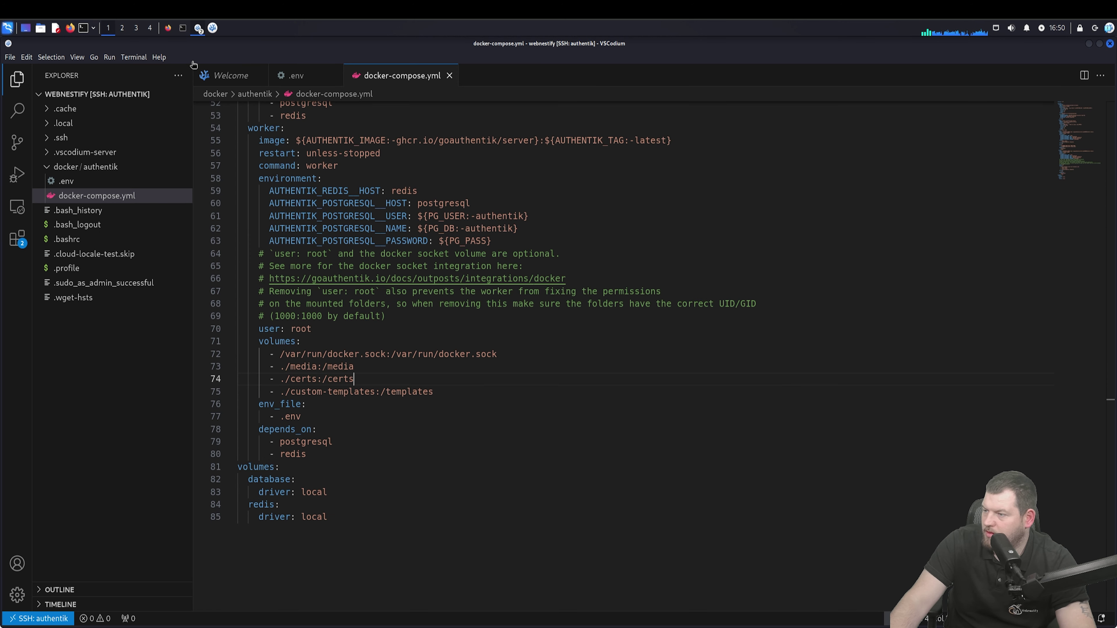
click(135, 57)
click(154, 75)
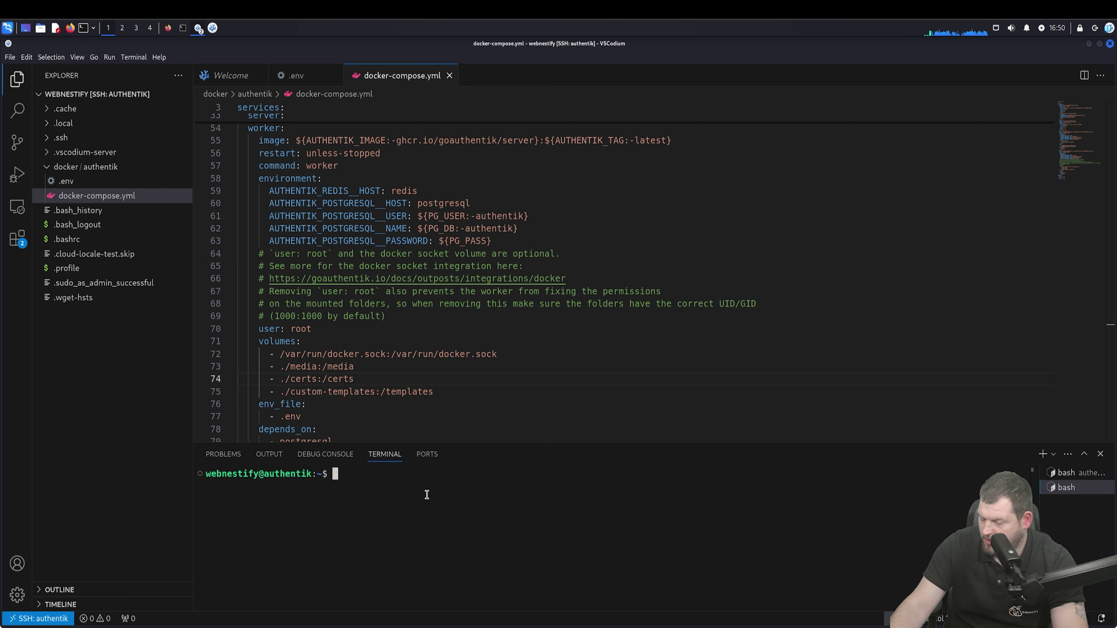
text(cd do)
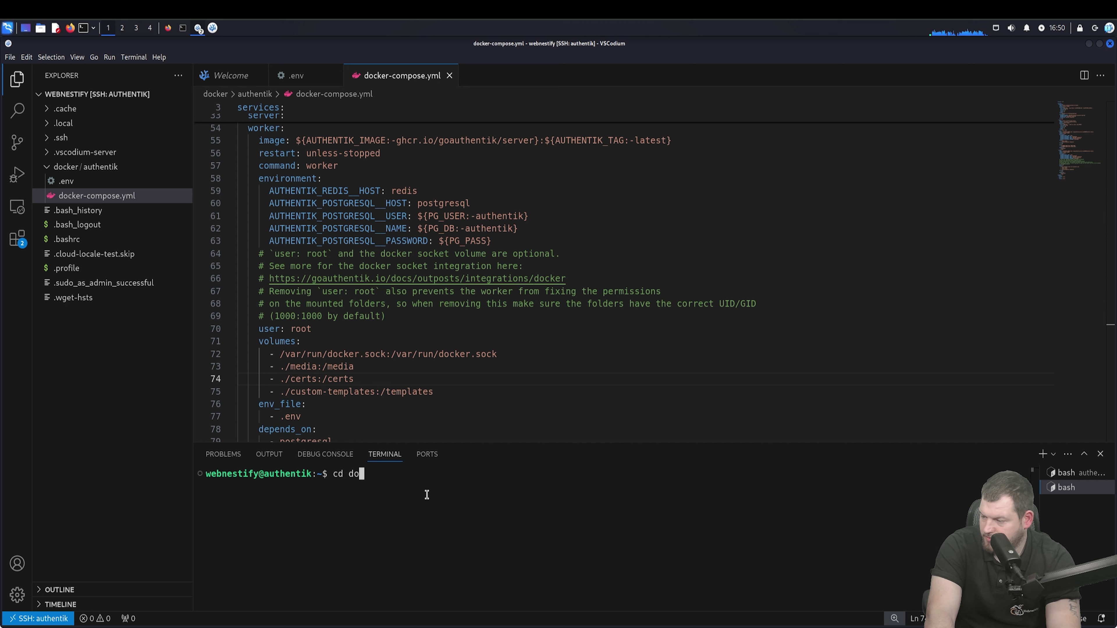
key(Tab)
text(a)
key(Tab)
key(Return)
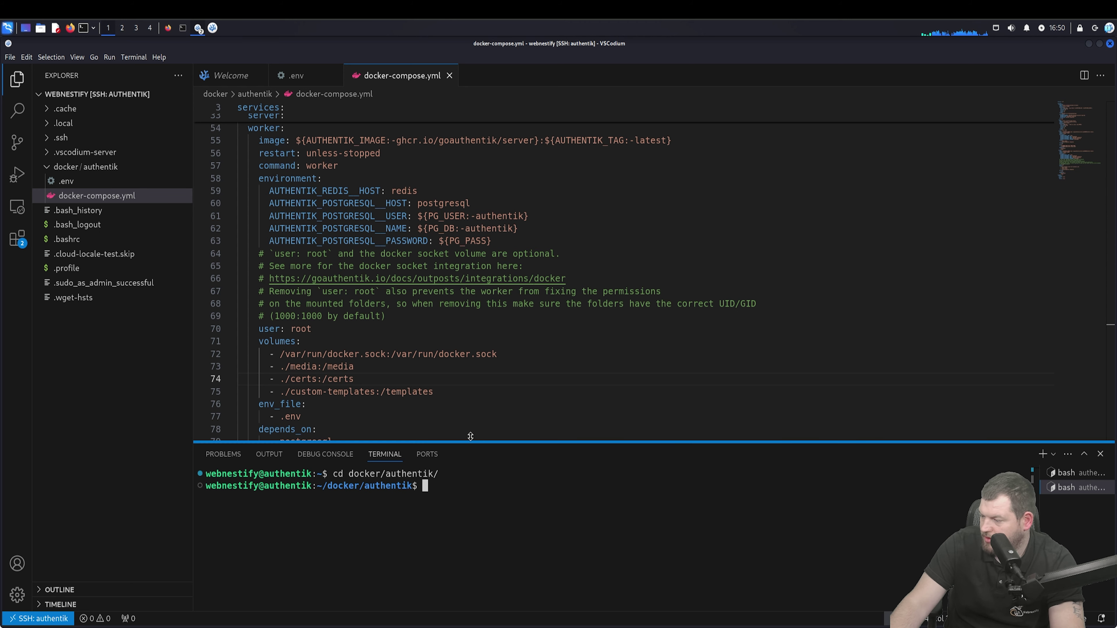
- Enlarge the terminal area and start the Authentik stack with "docker compose up -d && docker compose logs -f"
drag(471, 439, 453, 242)
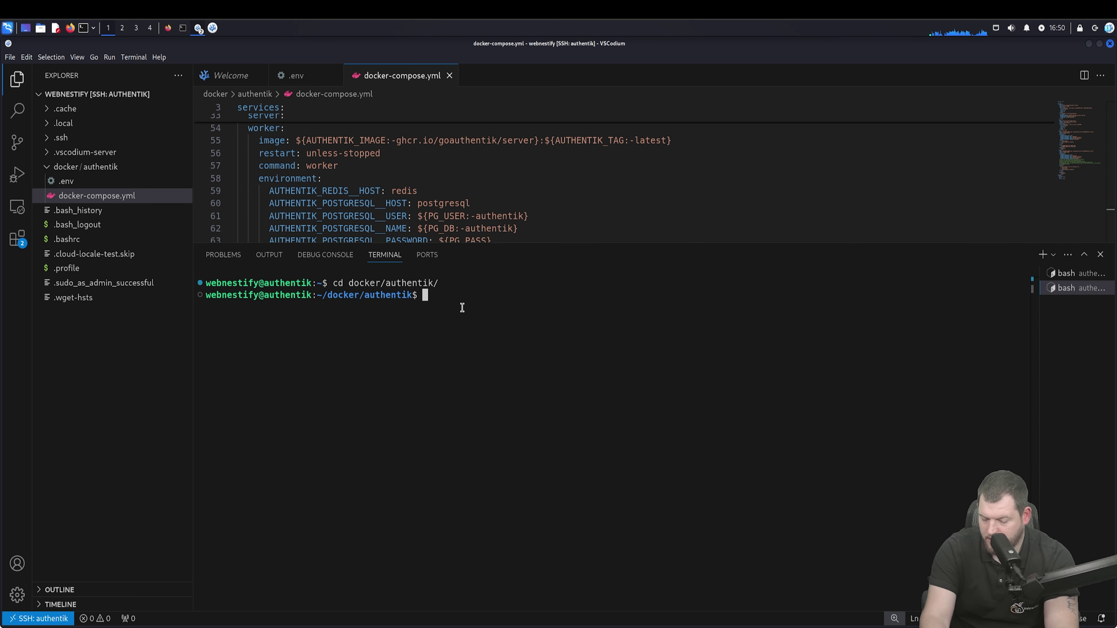
text(docker compose ui)
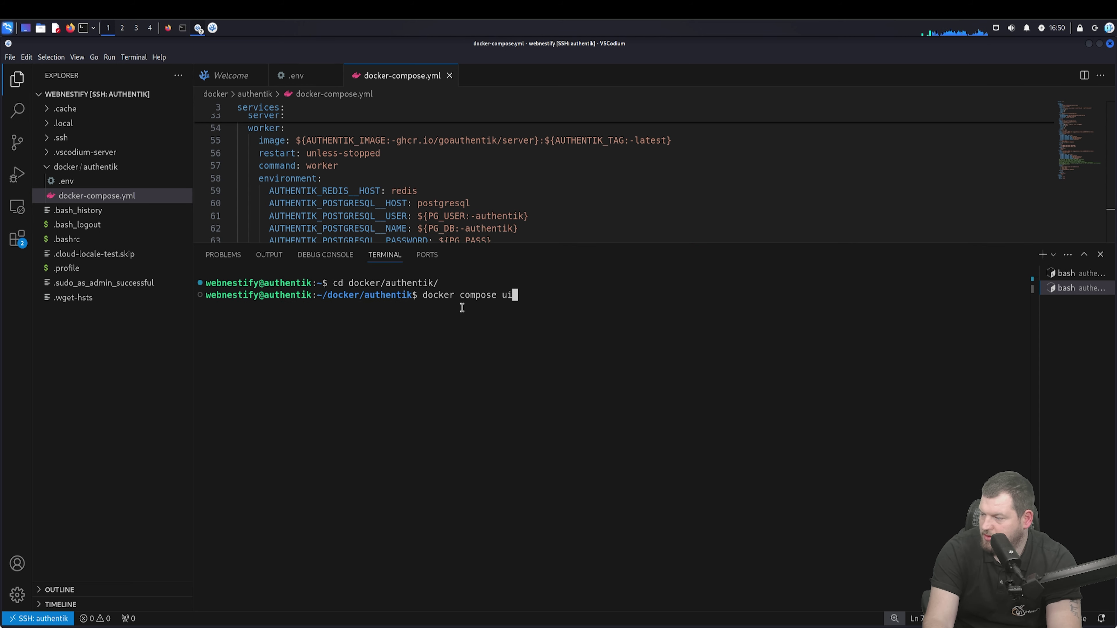
key(BackSpace)
text(p )
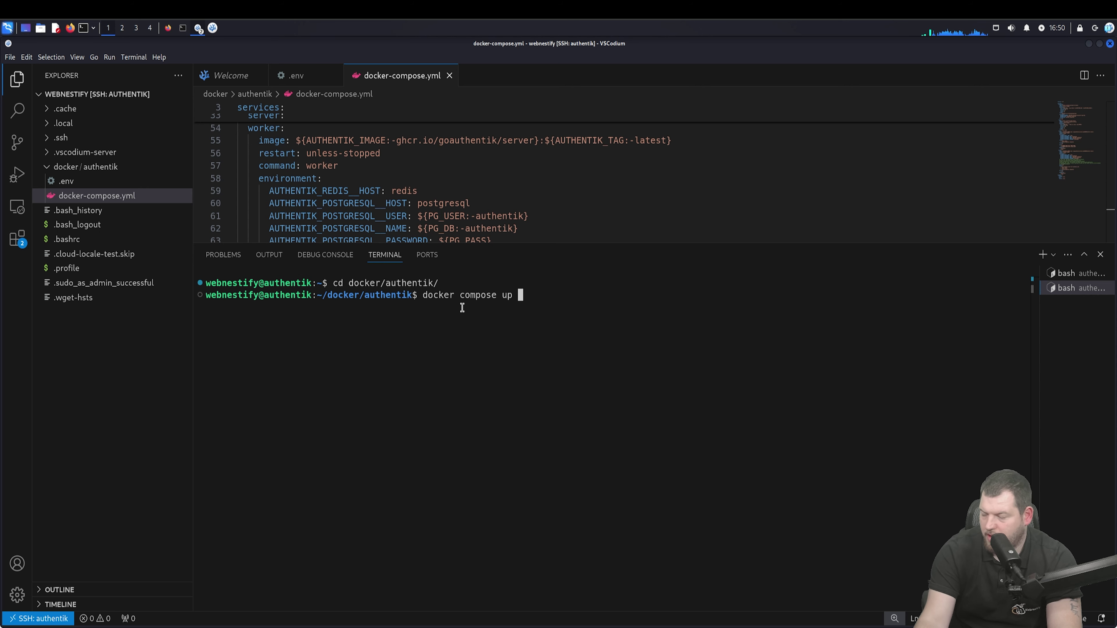
text(-d && )
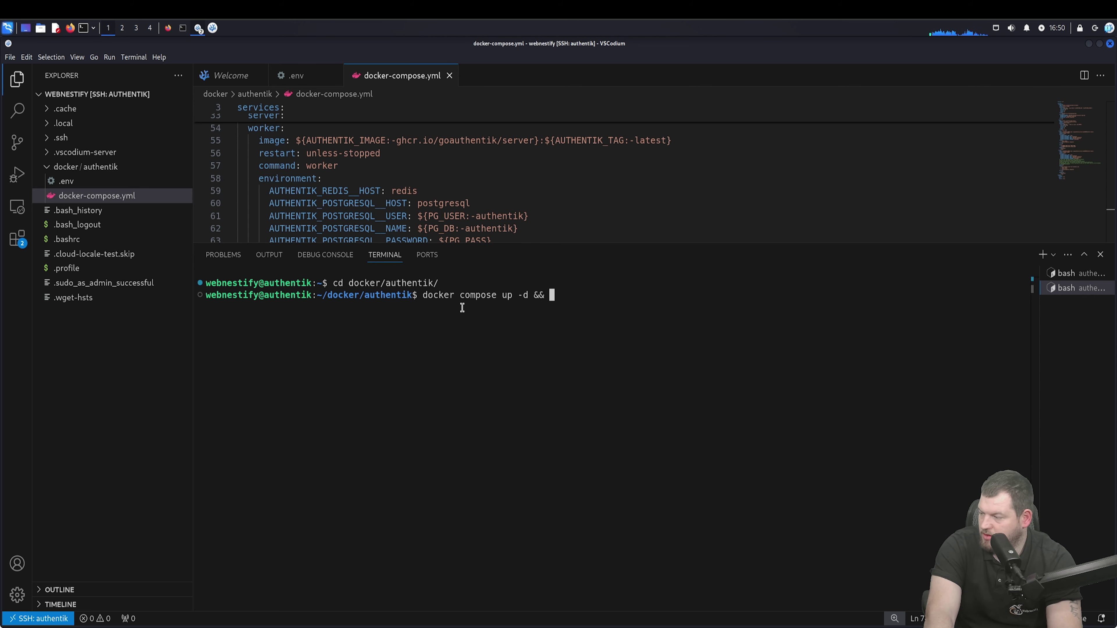
text(docker compose)
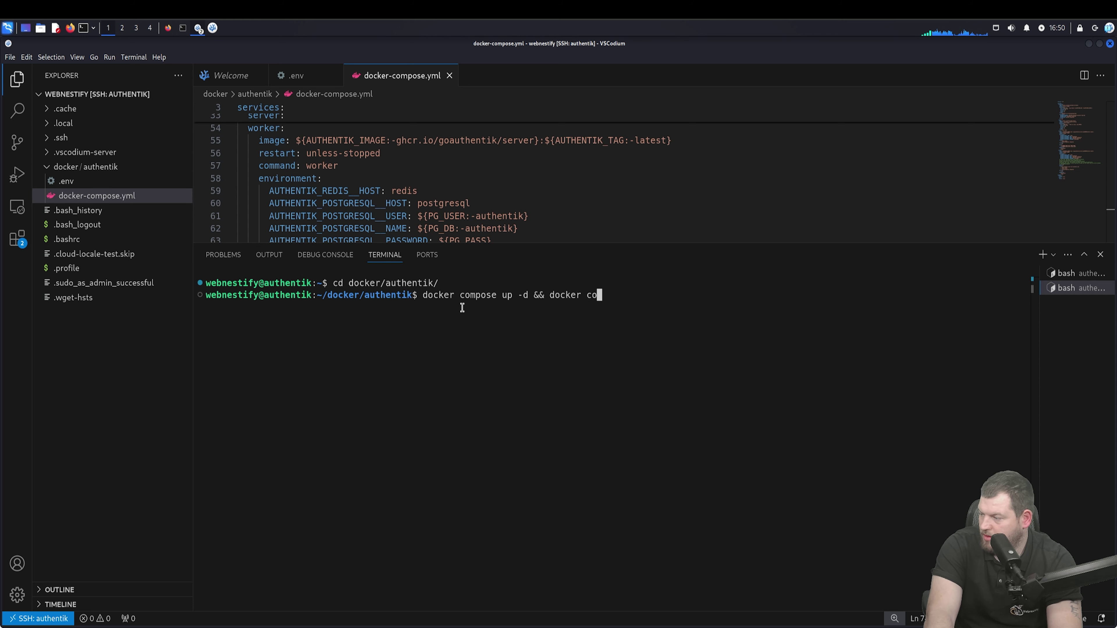
text( logs -f)
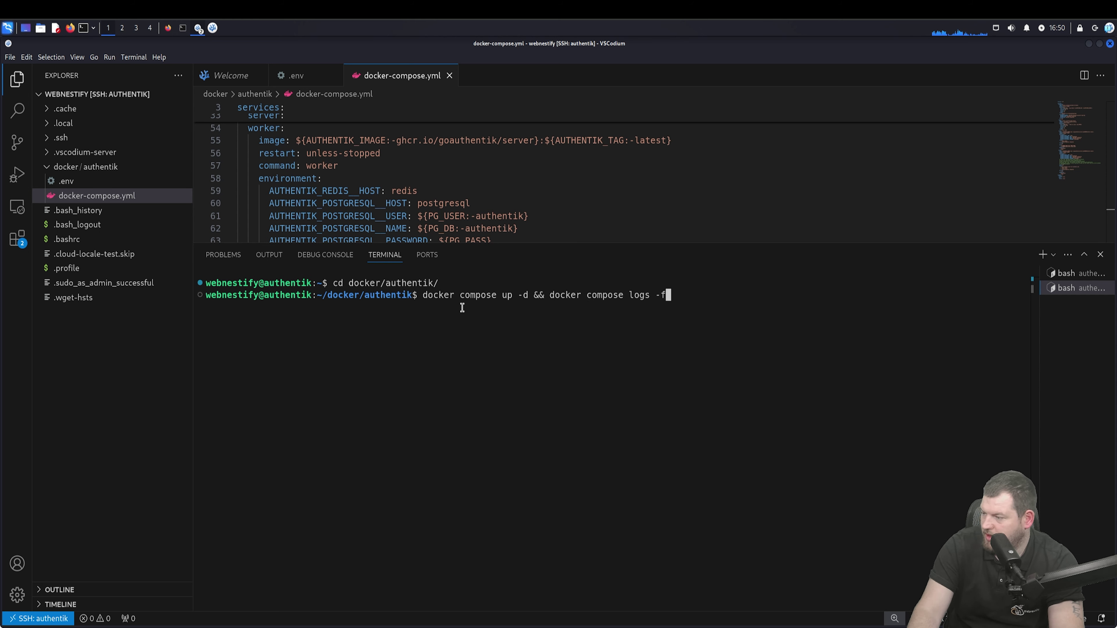
key(Return)
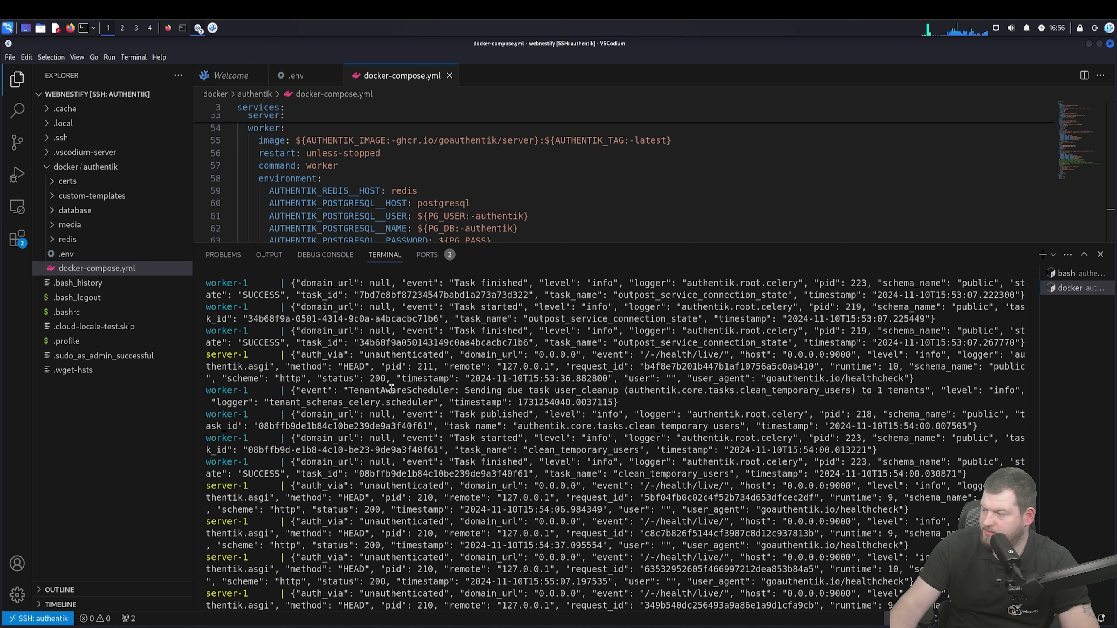
- Look through the latest container logs, stop following them, and list the running containers with docker ps
scroll(425, 459, down, 5)
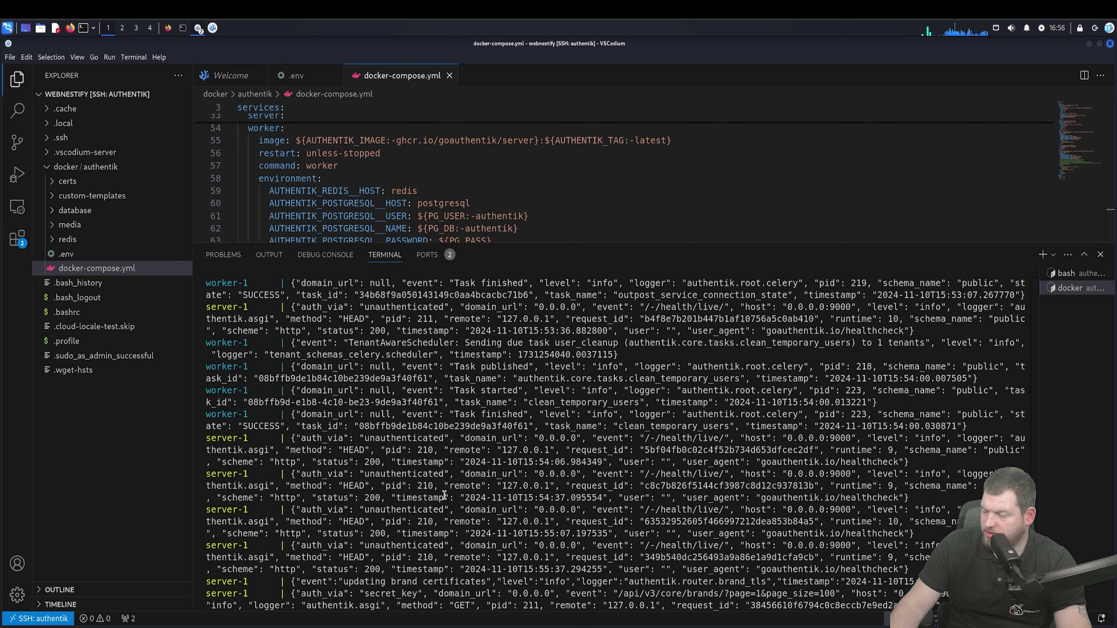
key(ctrl+c)
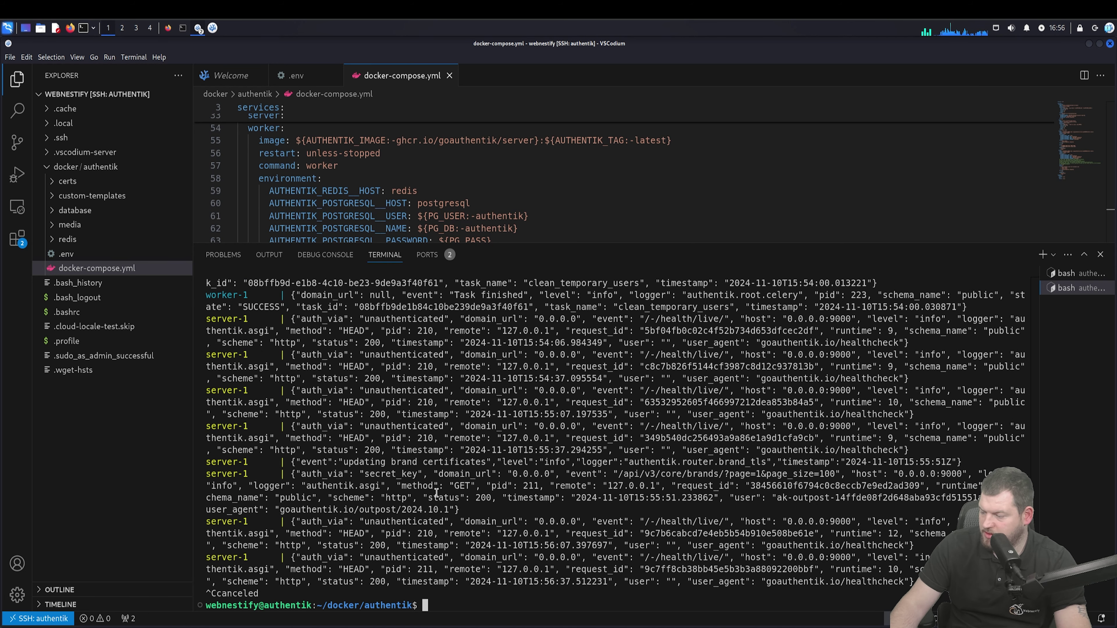
text(docker ps)
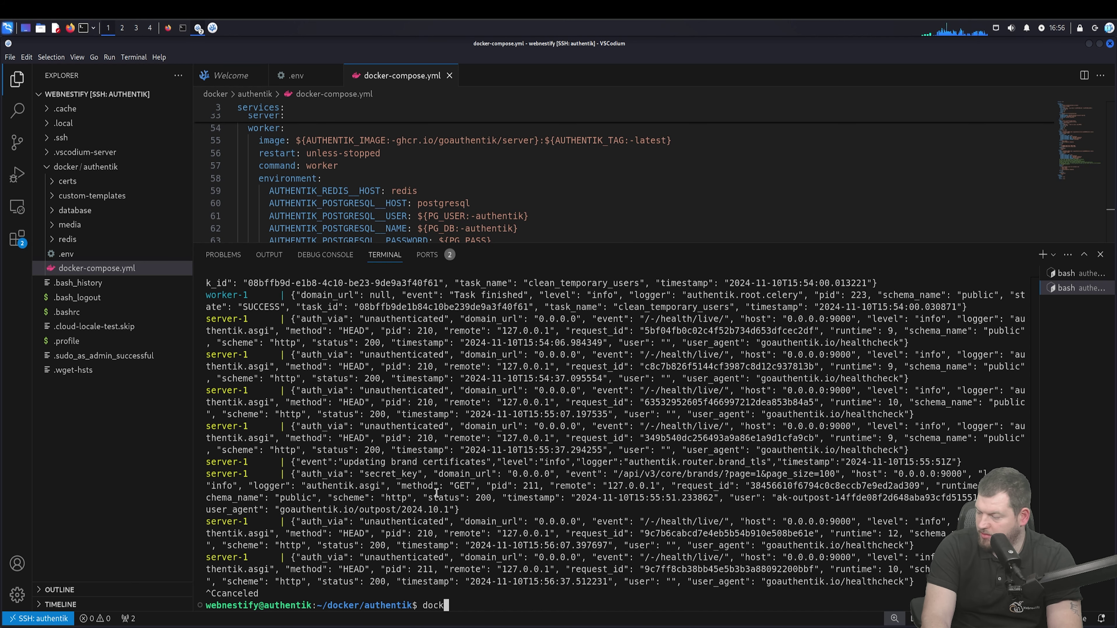
key(Return)
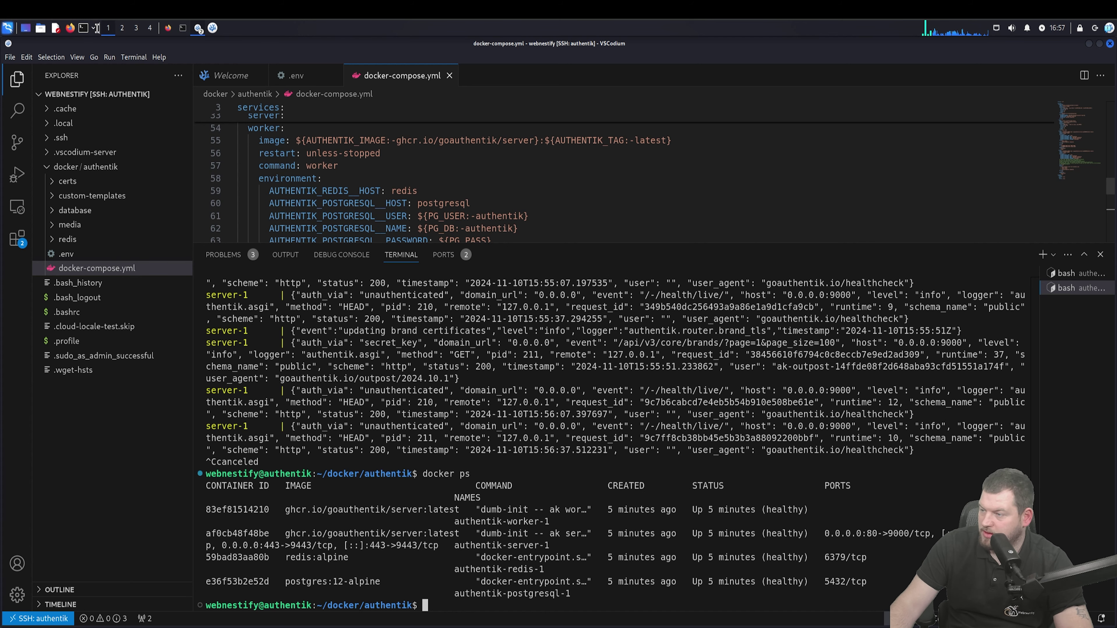
- Switch to Cloudflare Zero Trust in Firefox and create a Cloudflared tunnel named authentik
click(170, 30)
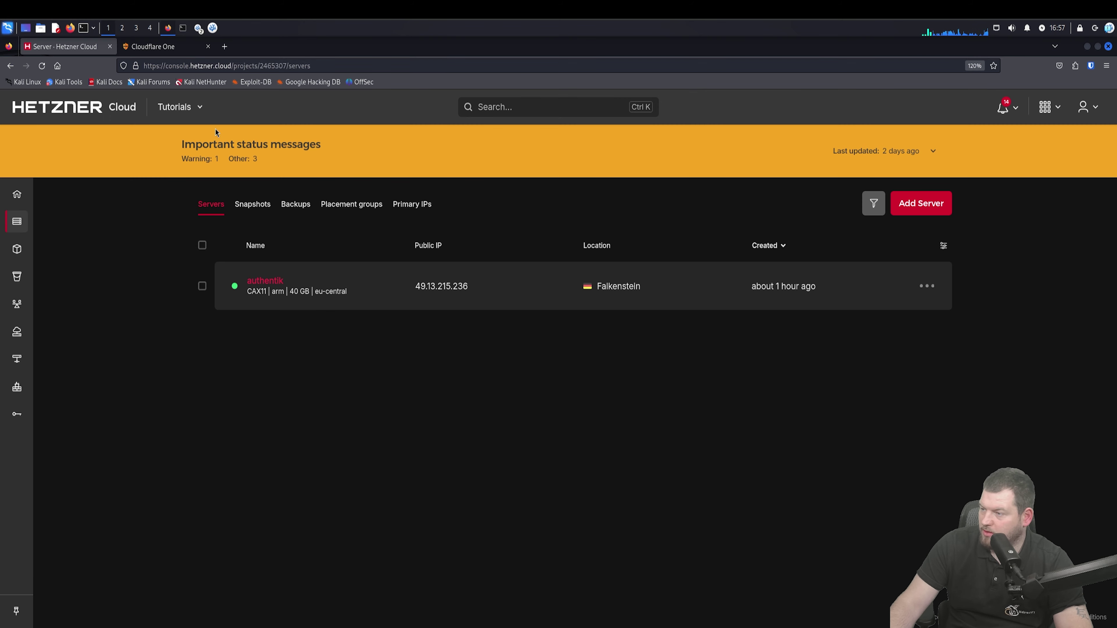
click(170, 47)
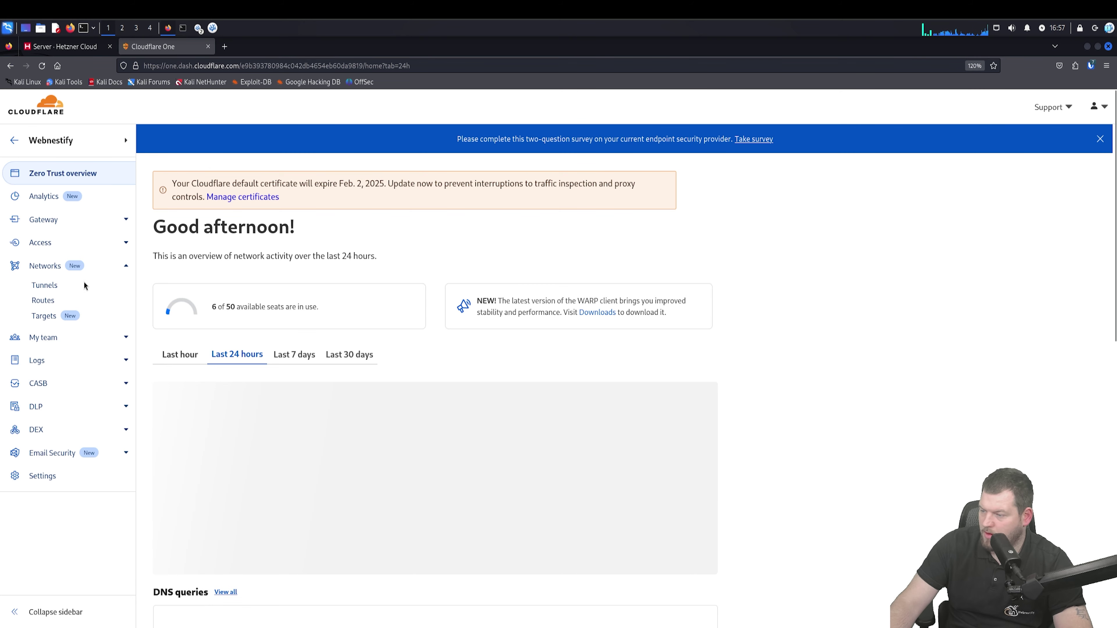
click(48, 287)
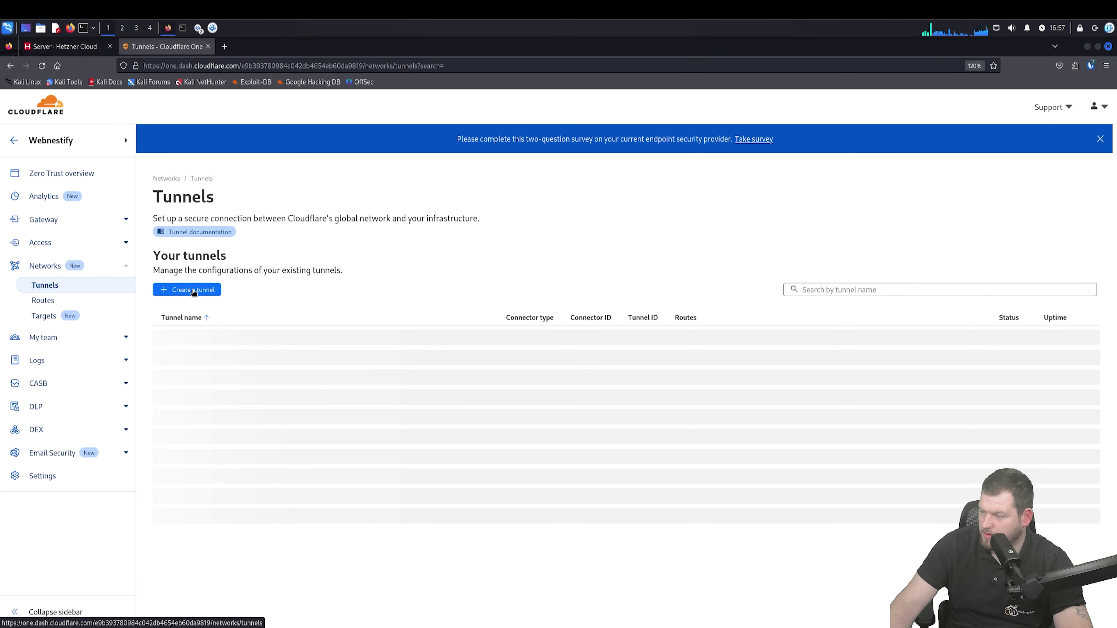
click(202, 335)
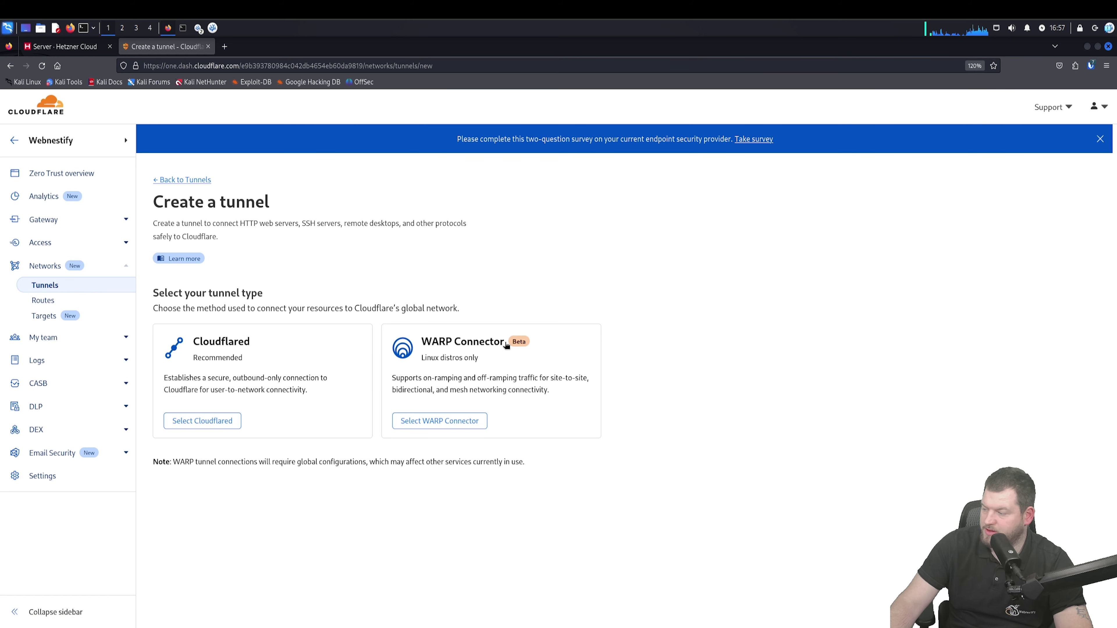
click(228, 425)
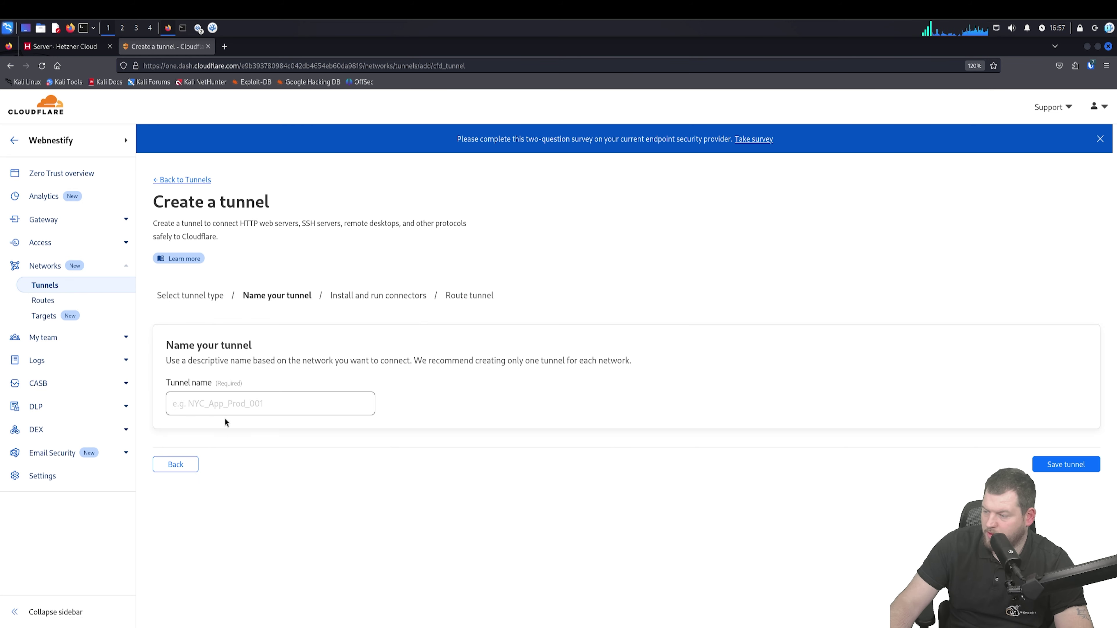
click(243, 405)
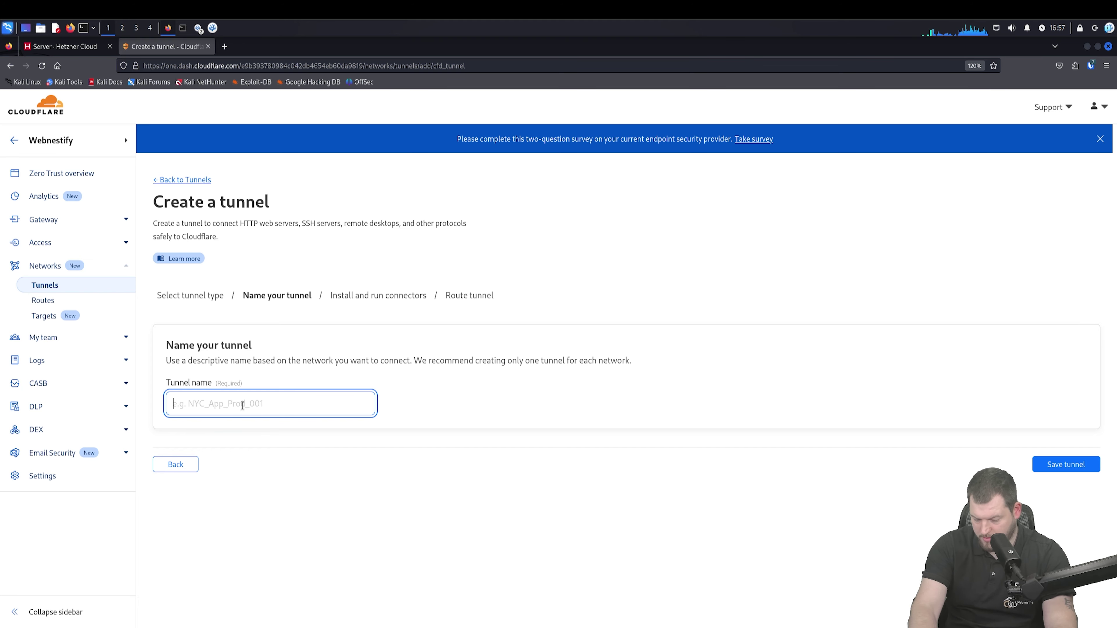
text(authentik)
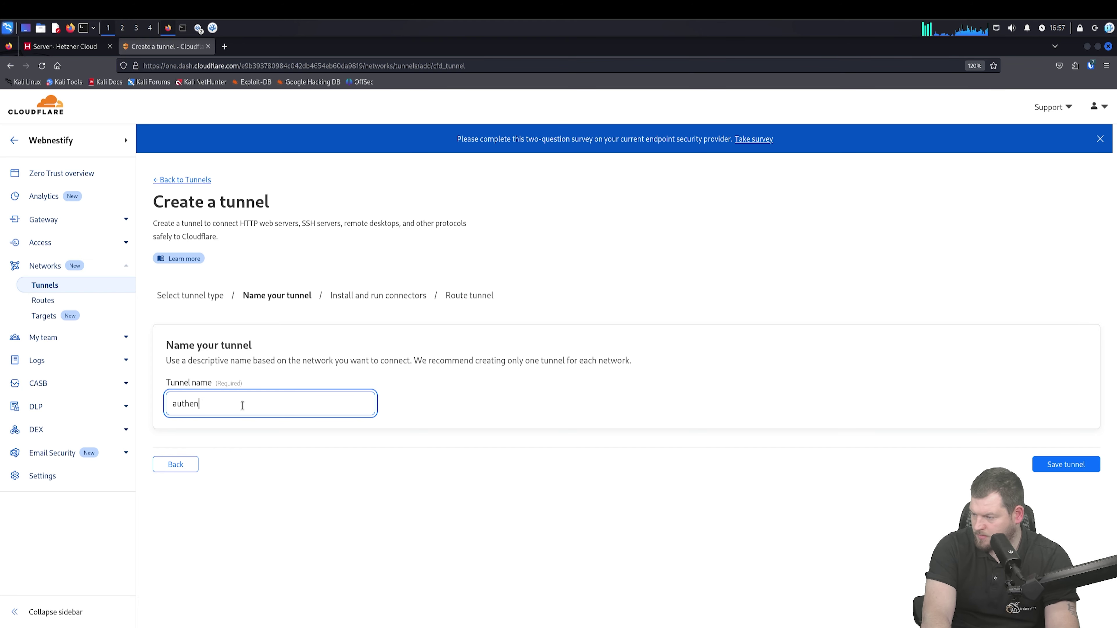
click(1058, 465)
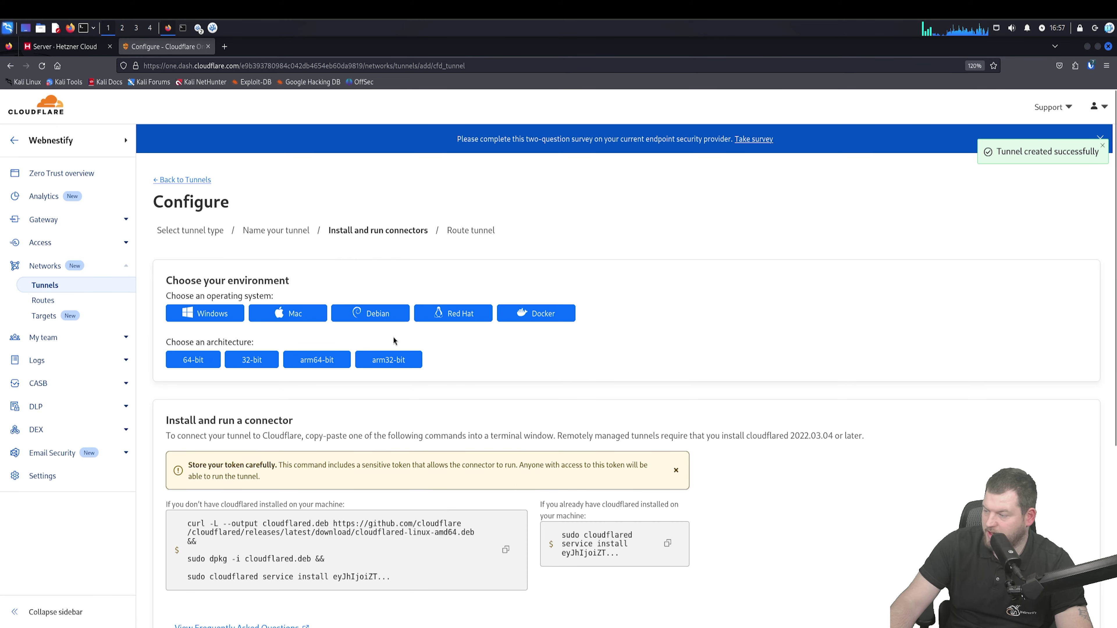
- Choose Debian with the arm64-bit architecture for the tunnel connector, and copy the full command for installing and running cloudflared
click(383, 314)
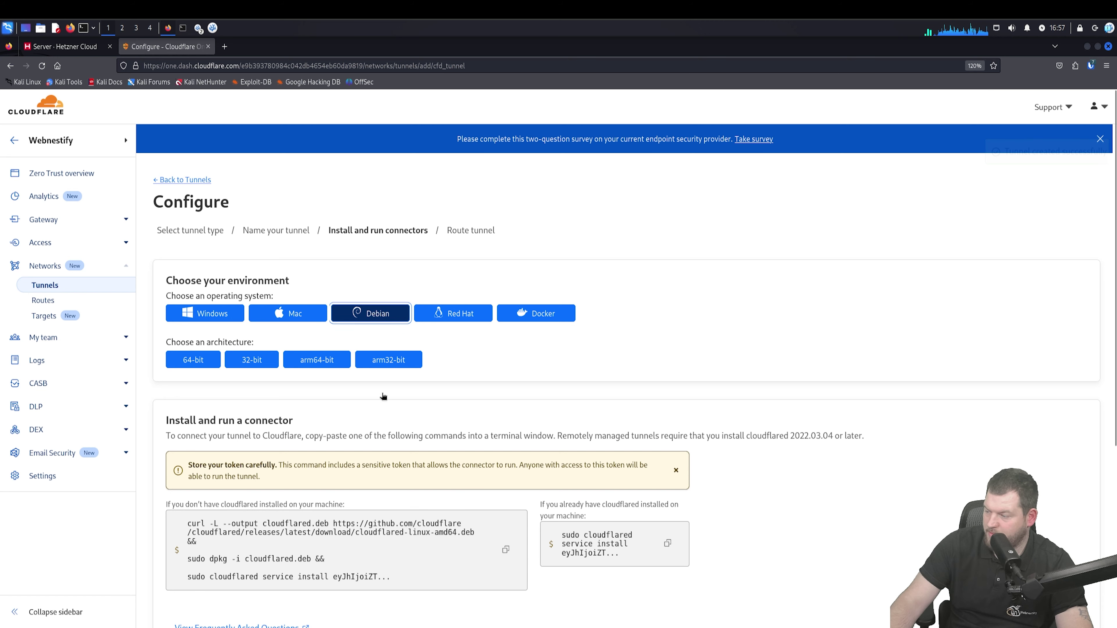
click(331, 365)
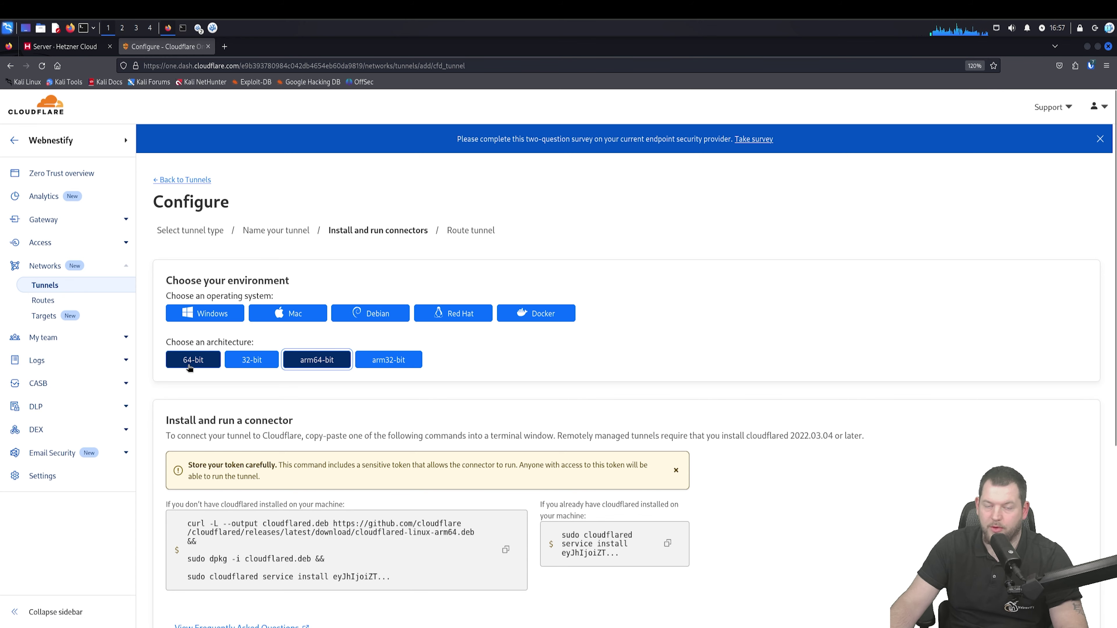
click(389, 316)
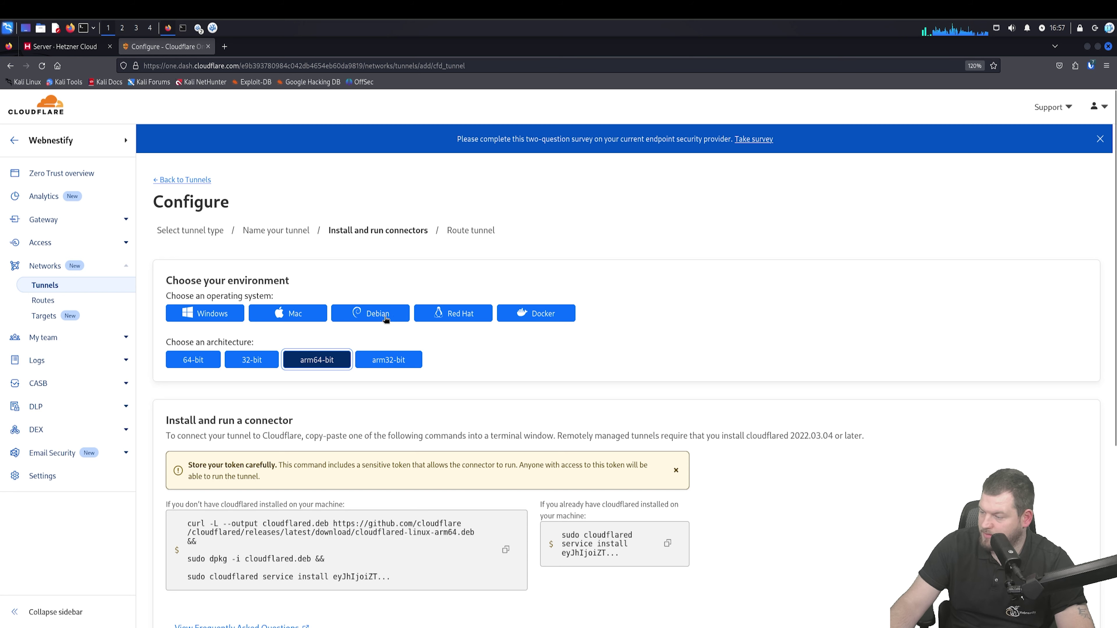
click(329, 362)
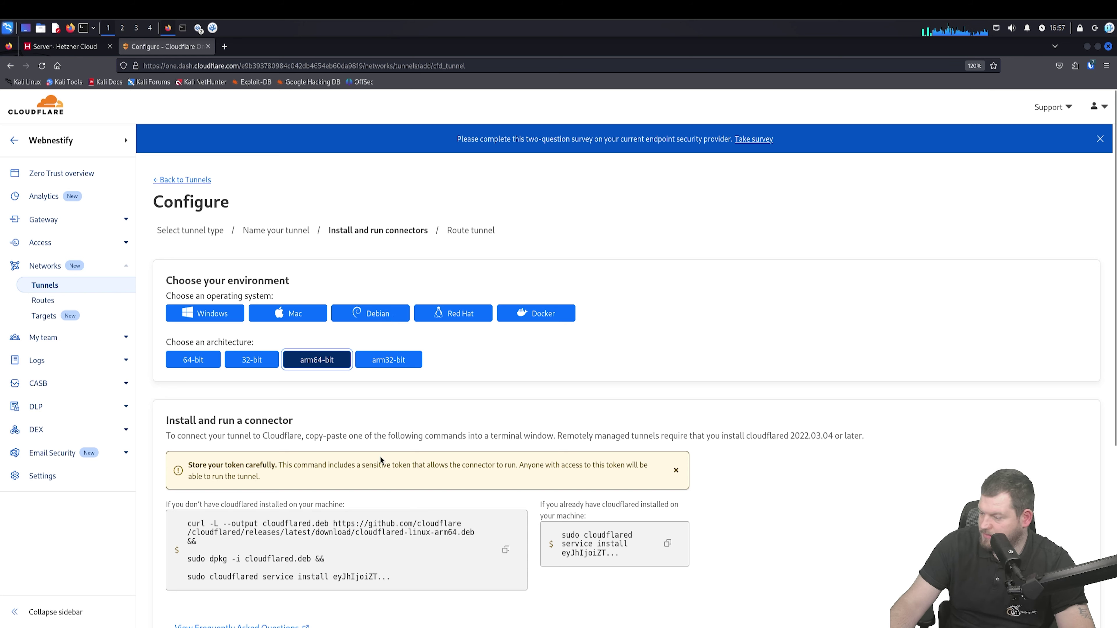
click(506, 550)
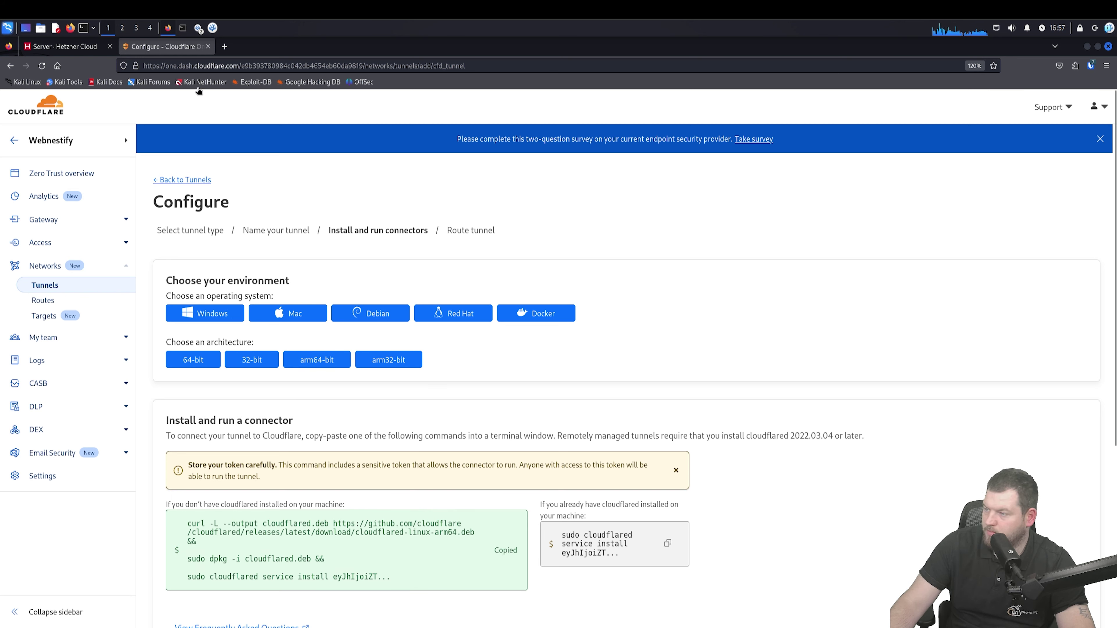
- Switch to the VSCodium window with docker-compose.yml and open a root shell in its terminal with "sudo -i"
click(199, 29)
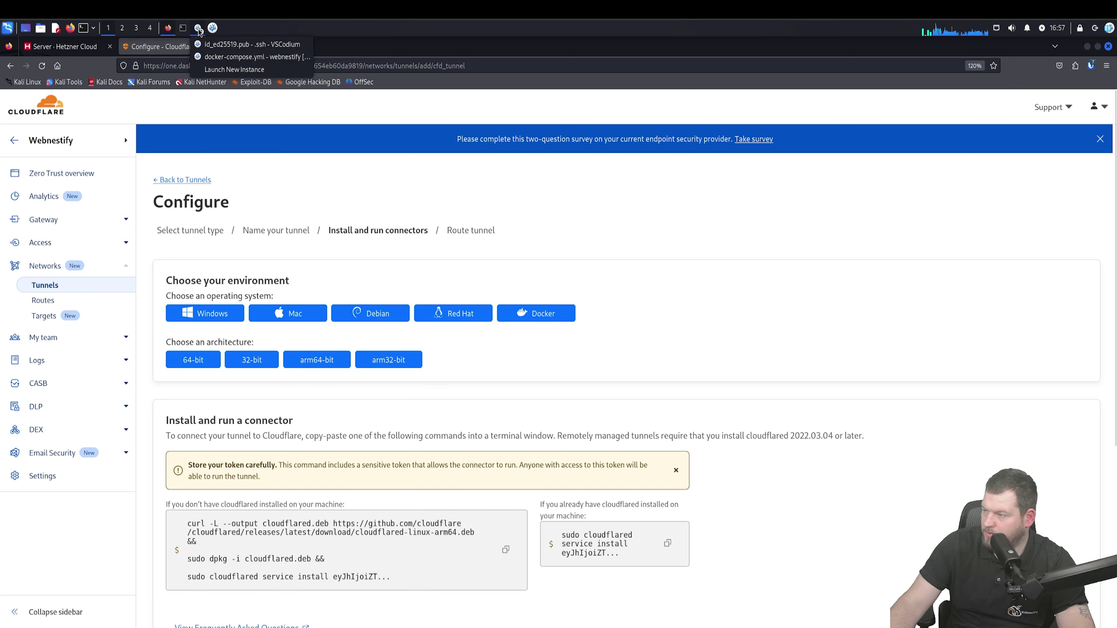
click(228, 55)
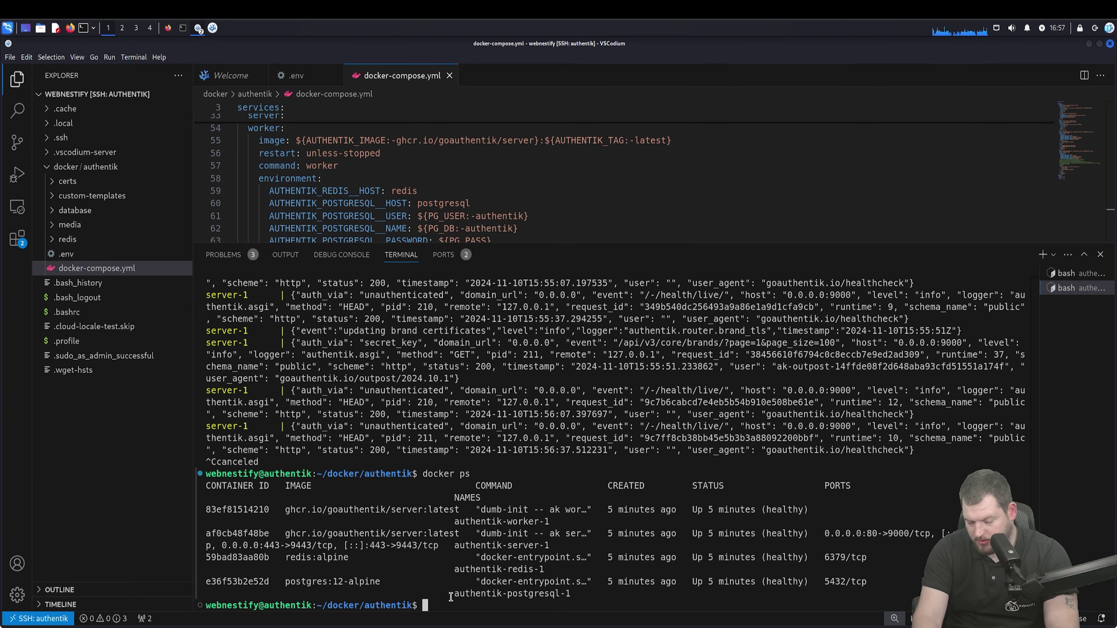
text(sudo )
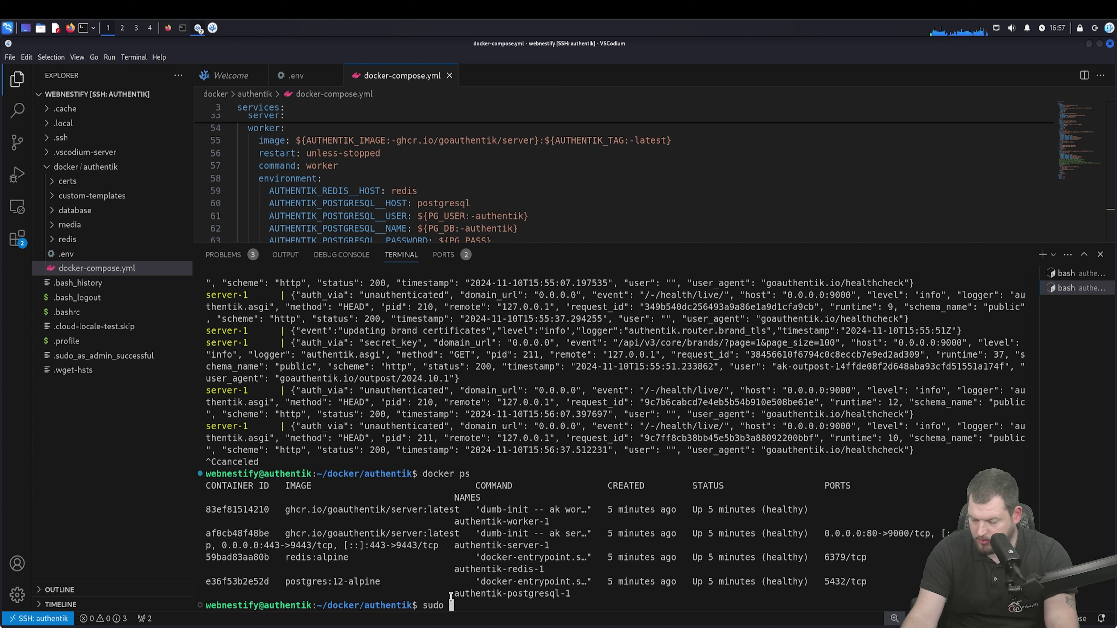
text(-i)
key(Return)
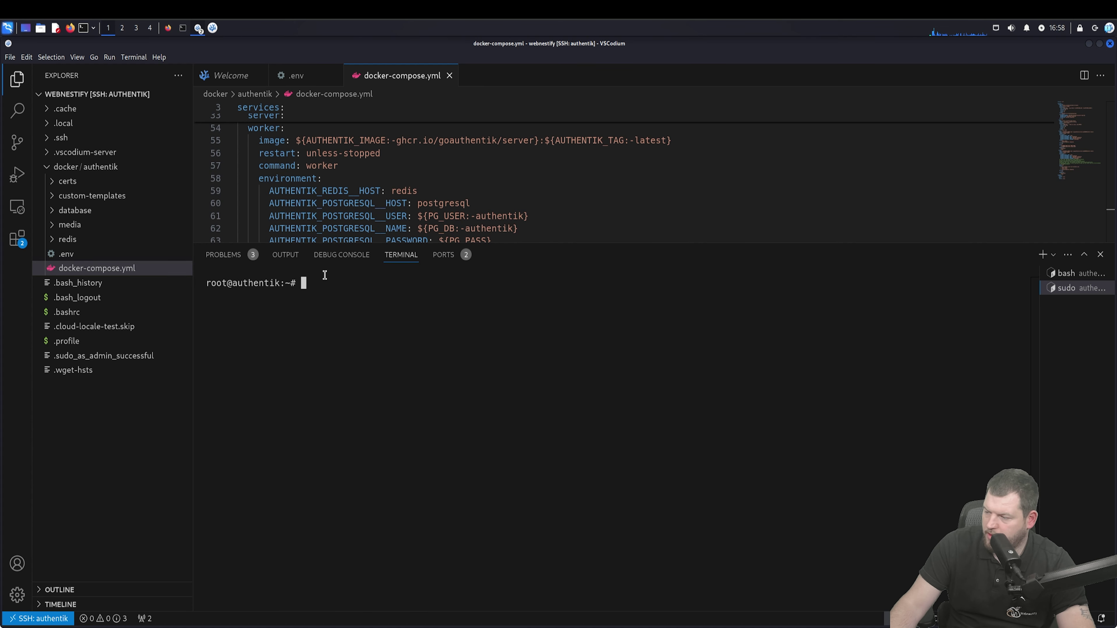
- Paste the copied cloudflared install command, including its tunnel token, into the root shell and run it
right_click(325, 276)
click(319, 290)
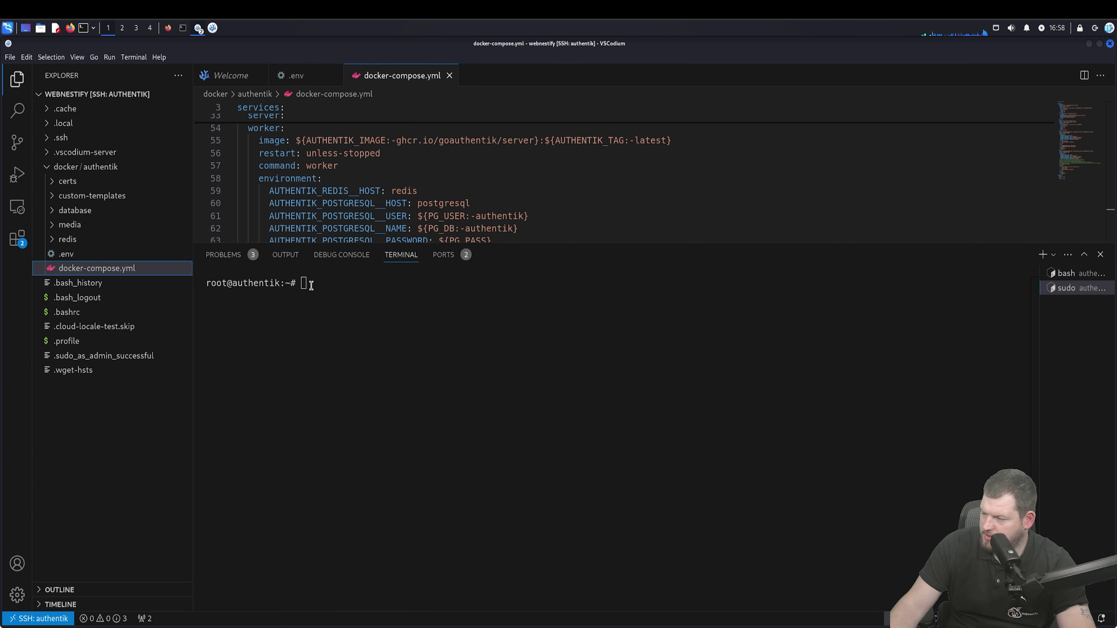
right_click(319, 289)
click(367, 363)
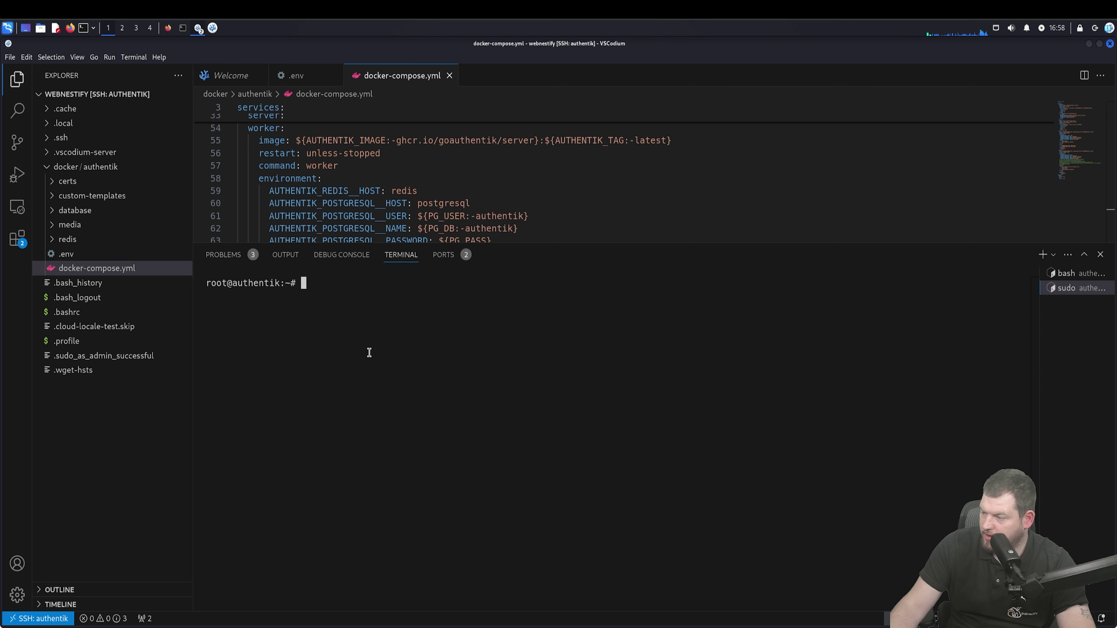
key(Return)
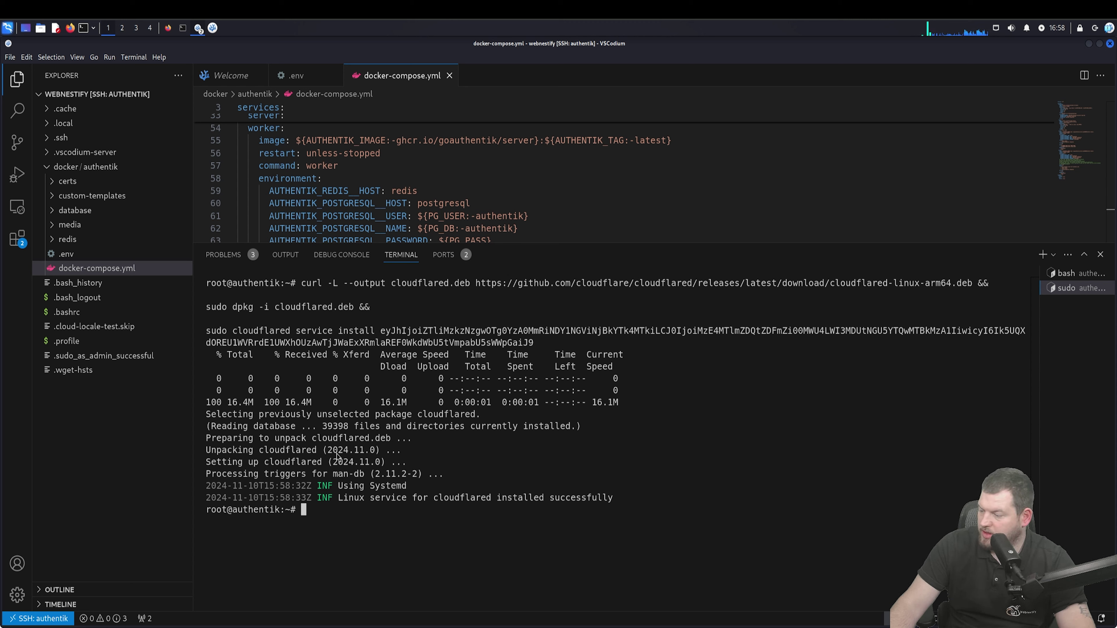
- Return to the Cloudflare tunnel setup in Firefox, check the connector's status, and continue to the Route tunnel stage
click(167, 27)
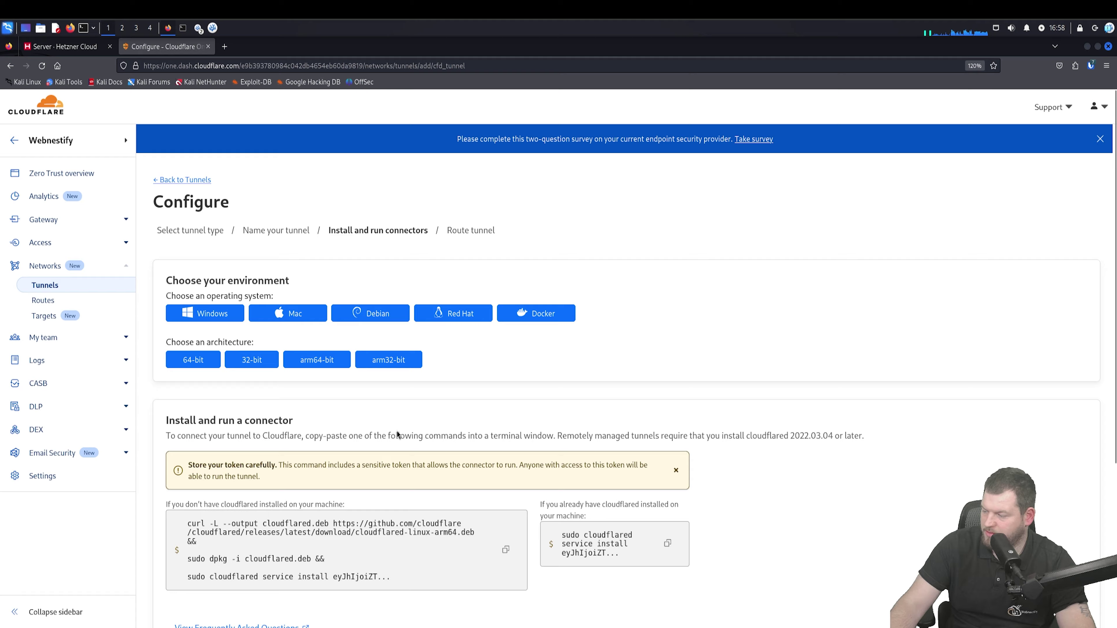
scroll(397, 434, down, 5)
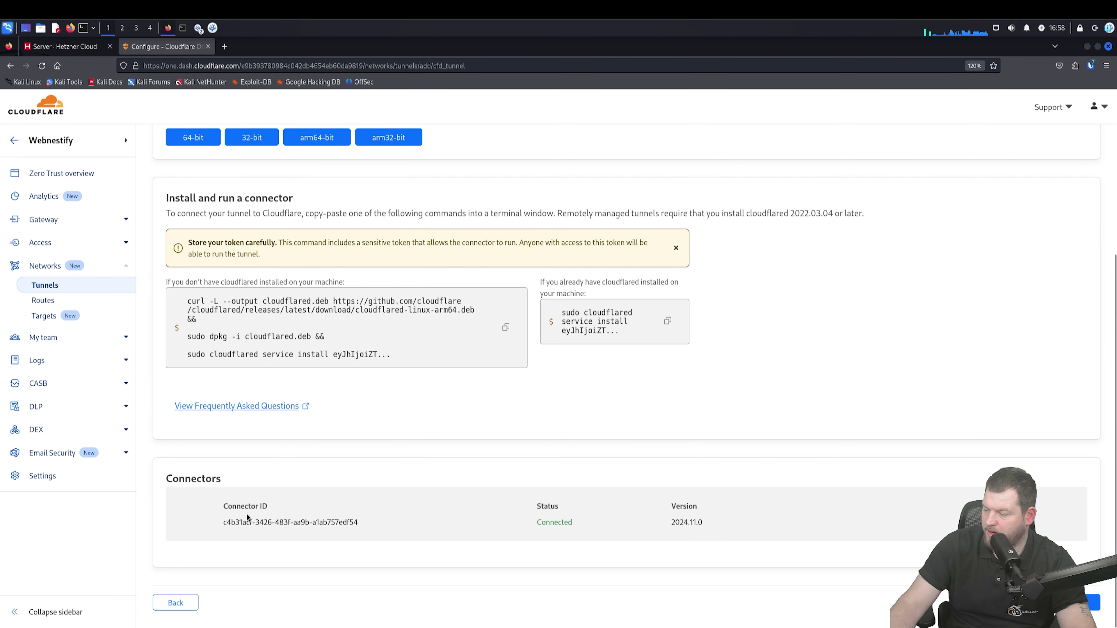
click(1092, 602)
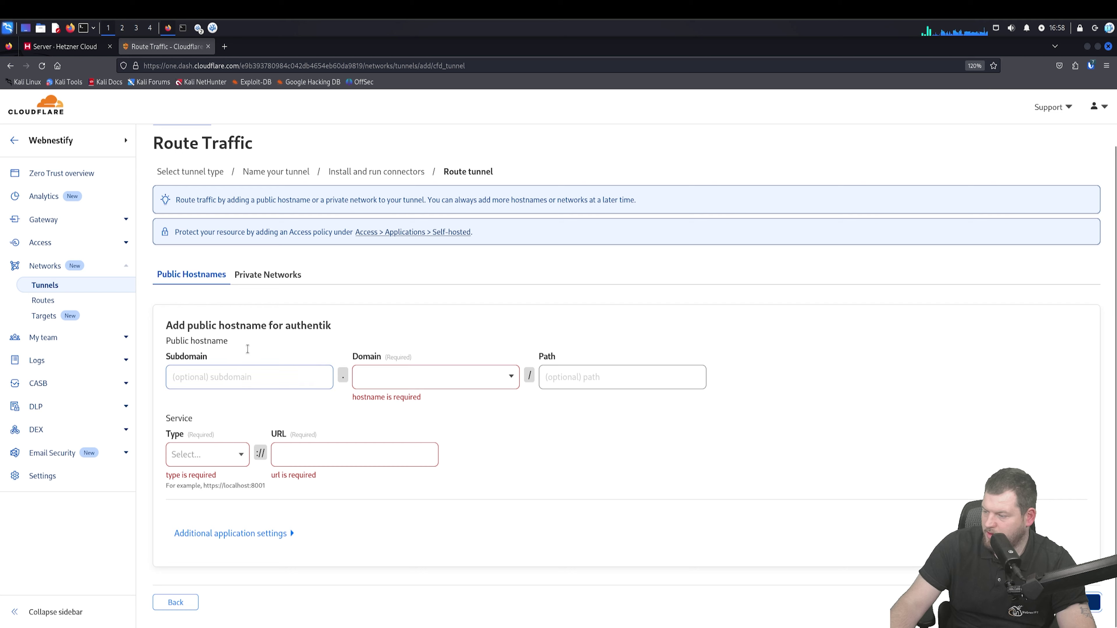
- Set the tunnel's public hostname to subdomain authentik on the domain webnestify.com
click(285, 358)
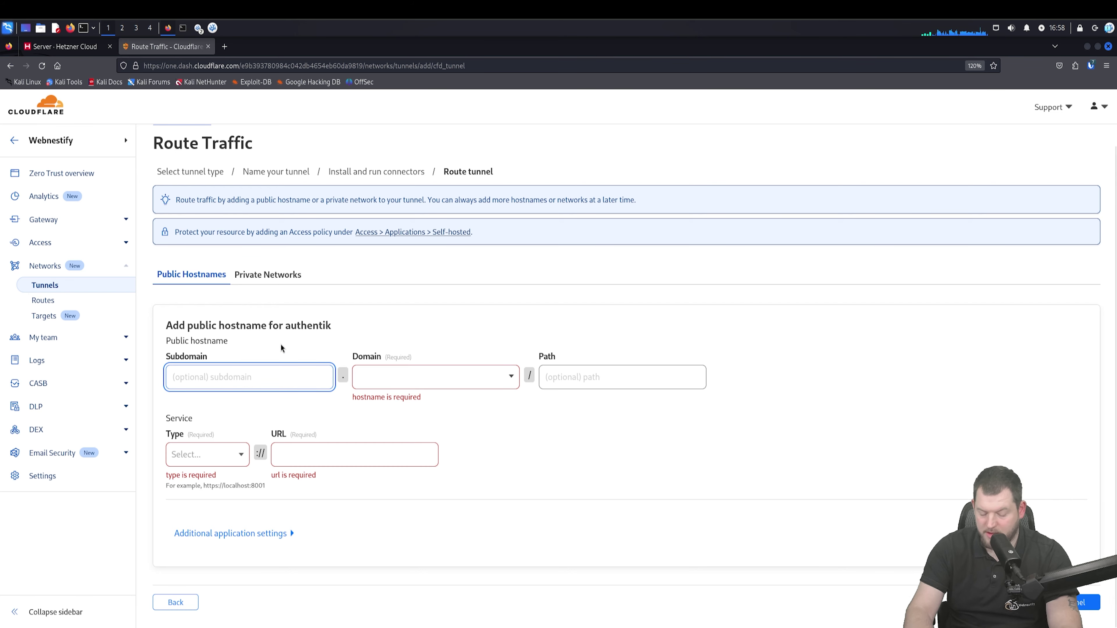
text(authentiik)
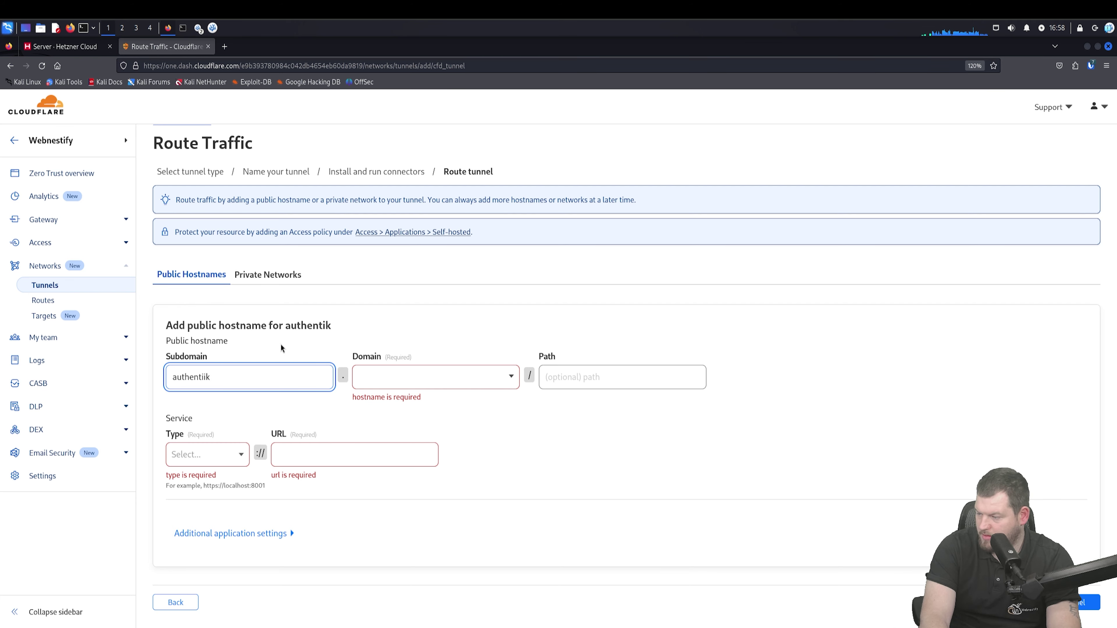
key(BackSpace)
key(BackSpace)
text(k)
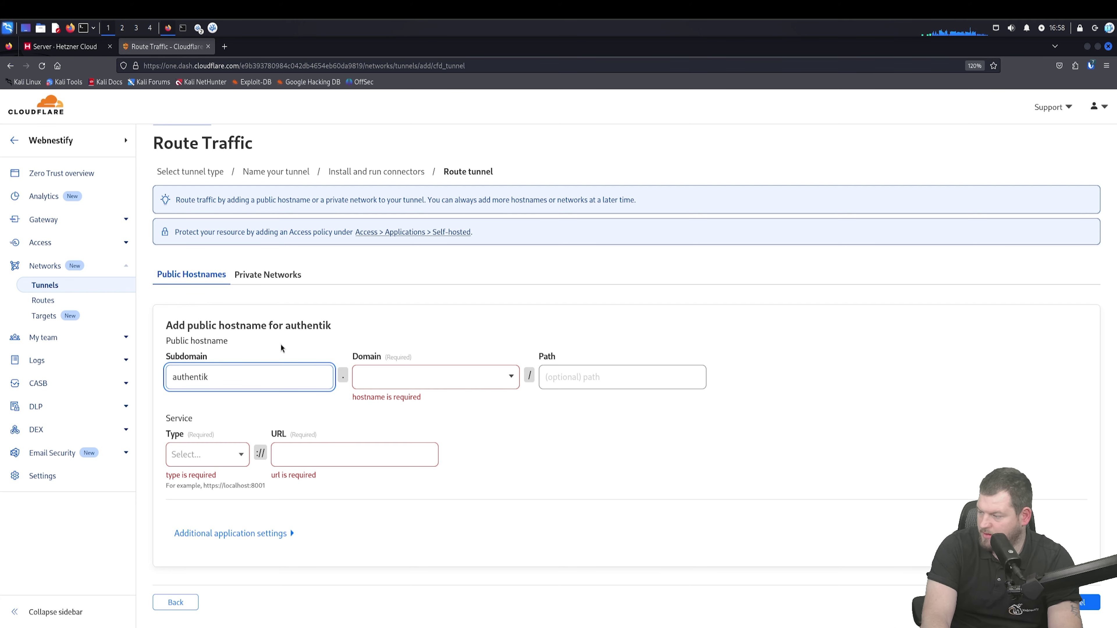
key(Tab)
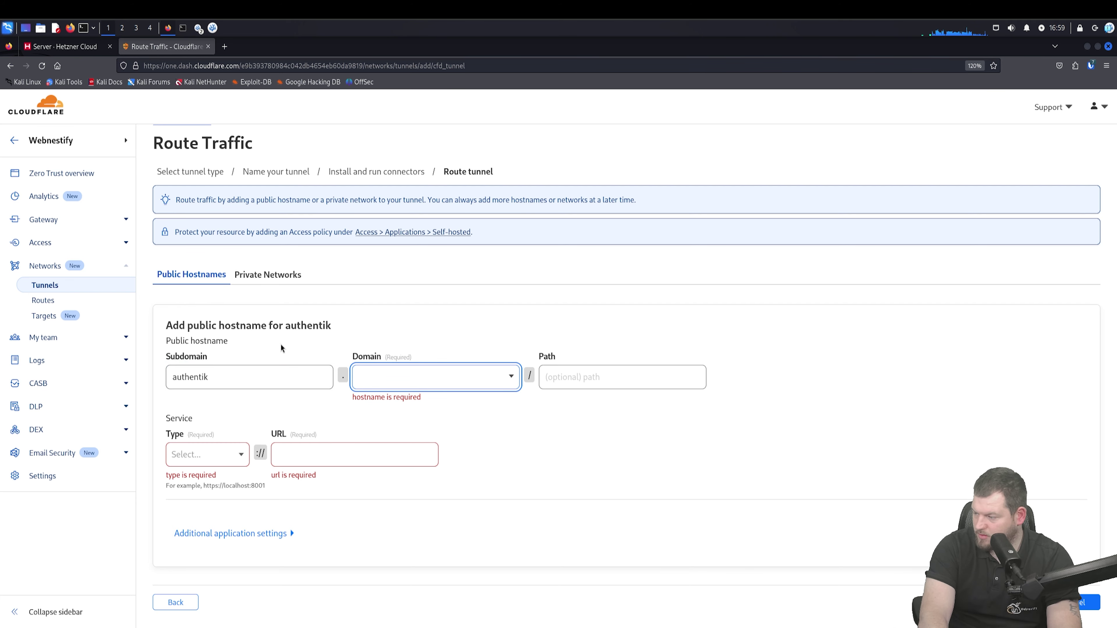
text(webnestify)
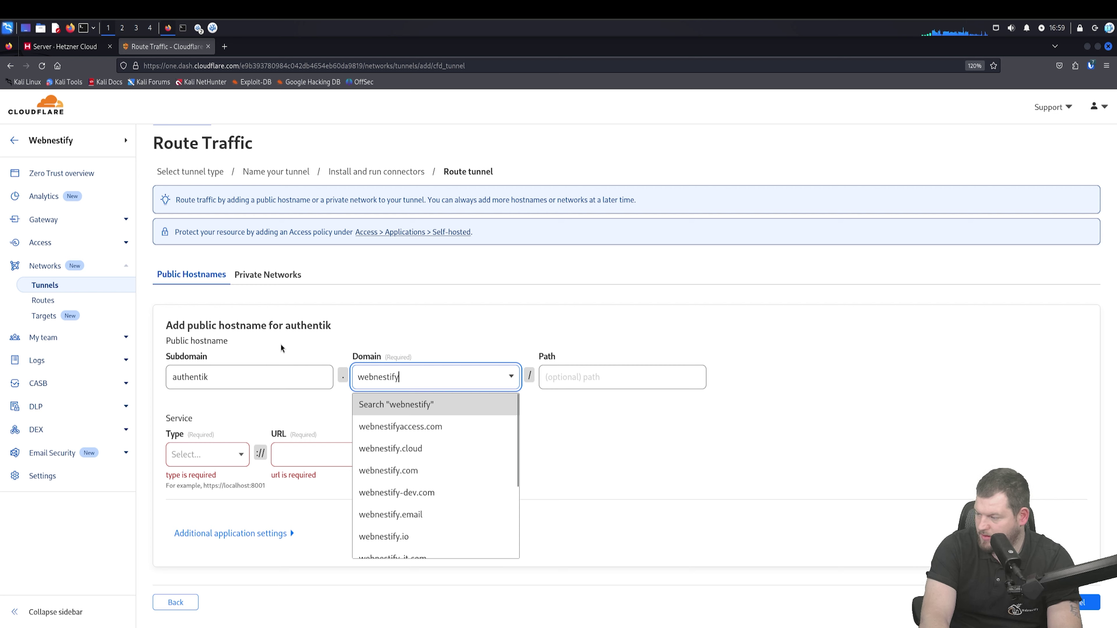
text(.com)
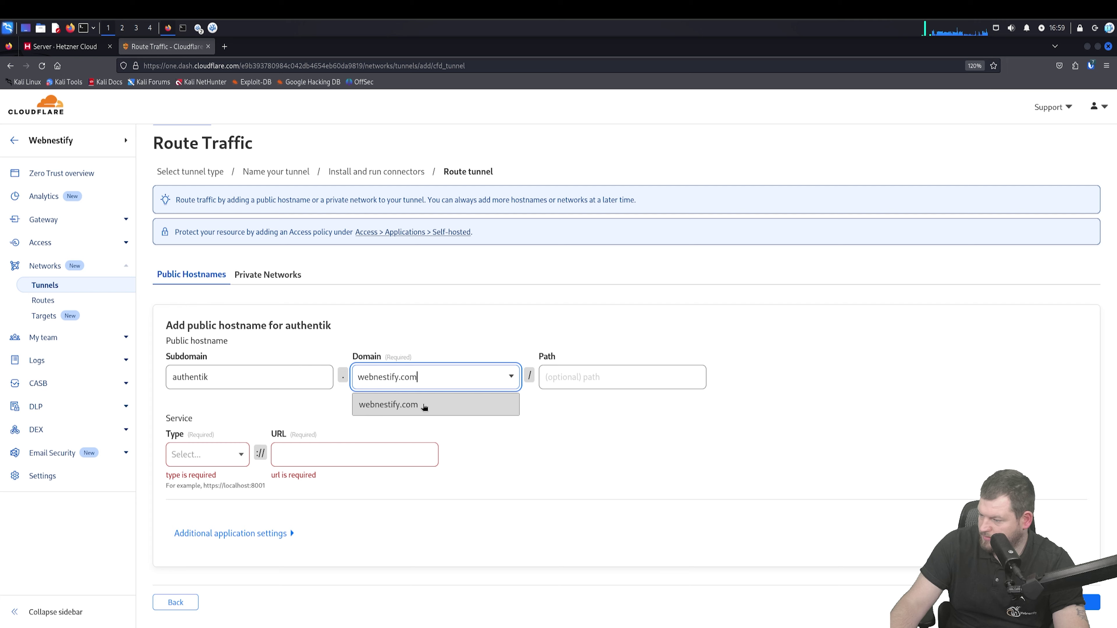
click(400, 405)
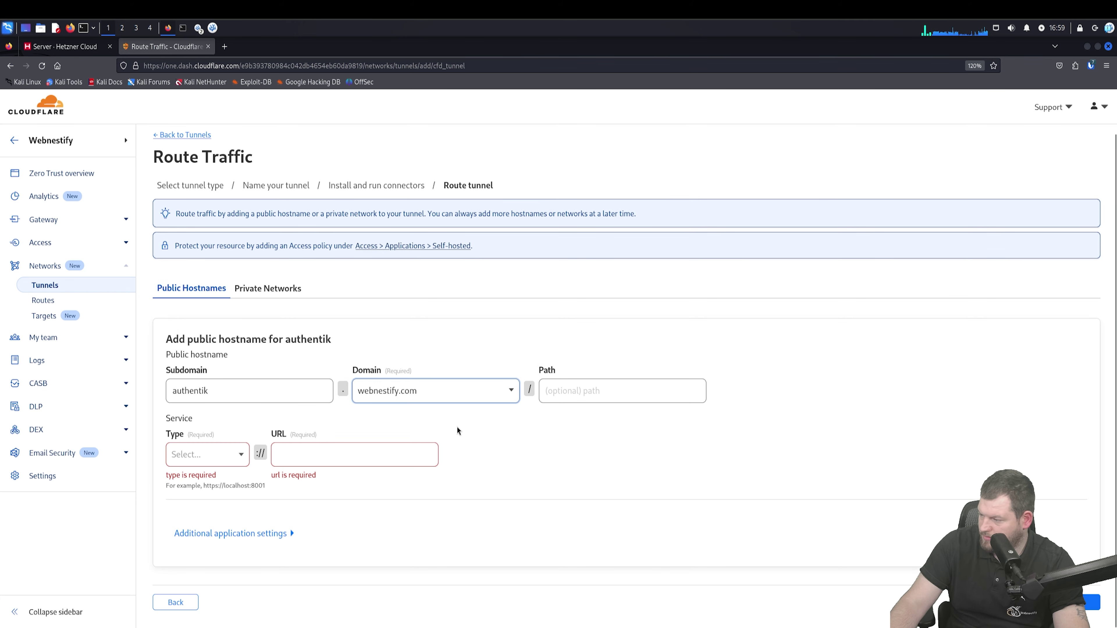
- Set the hostname's service type to HTTP with the URL localhost:80, and save the tunnel
click(202, 457)
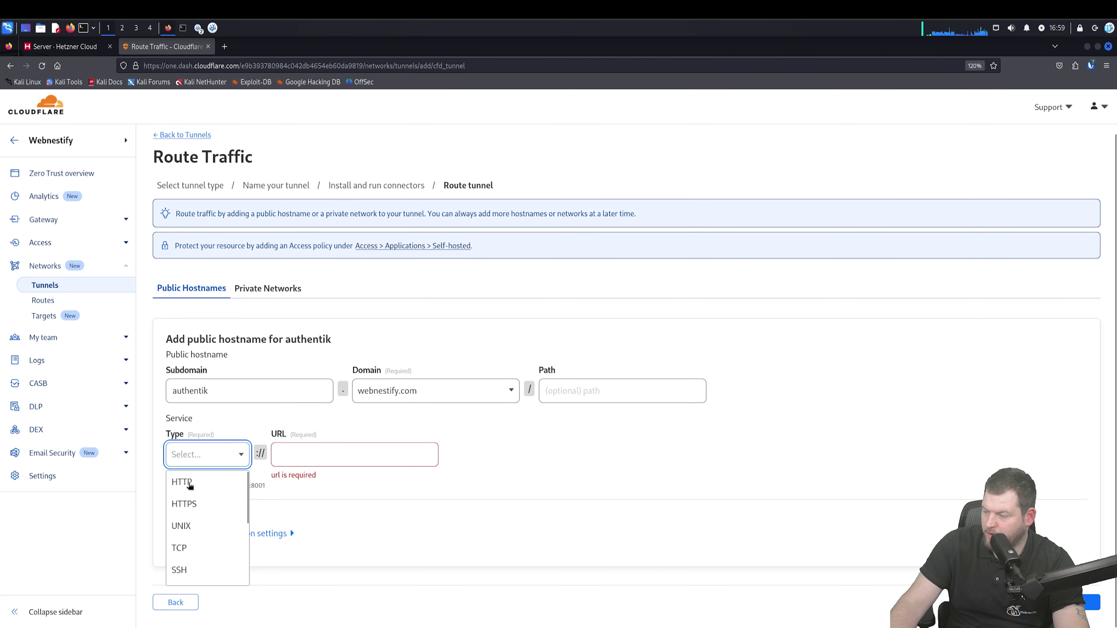
click(204, 482)
click(327, 455)
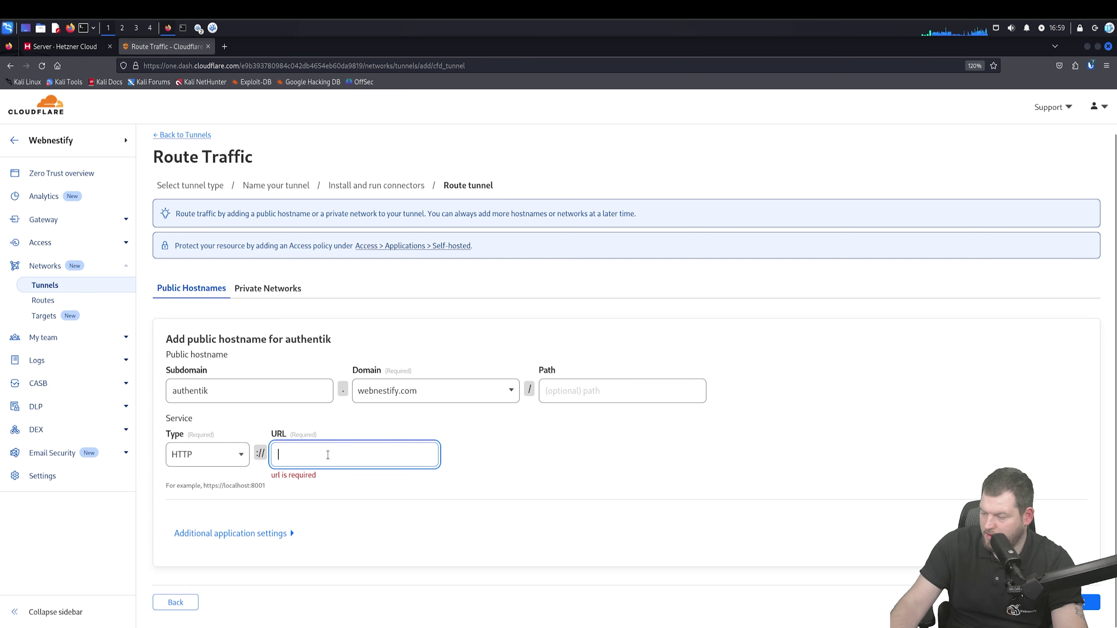
text(local)
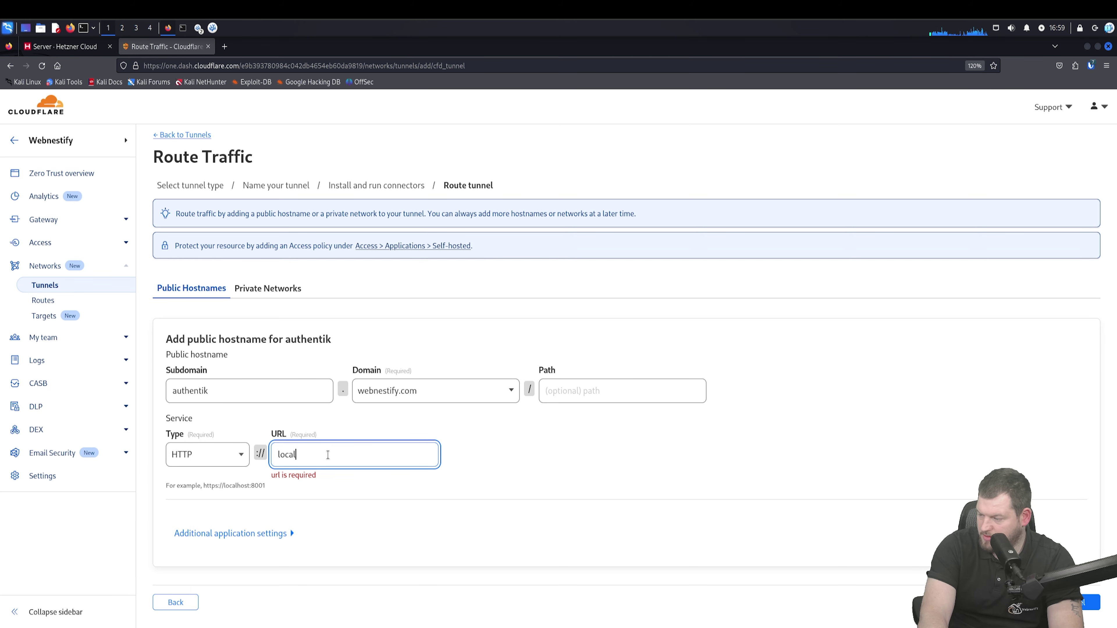
text(host:80)
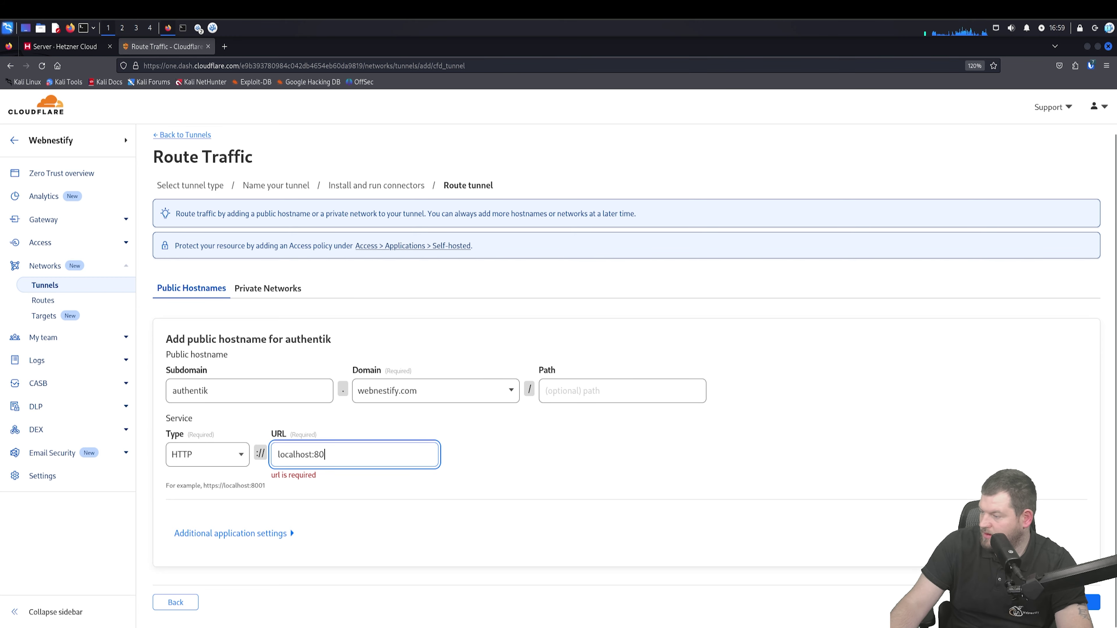
click(1077, 603)
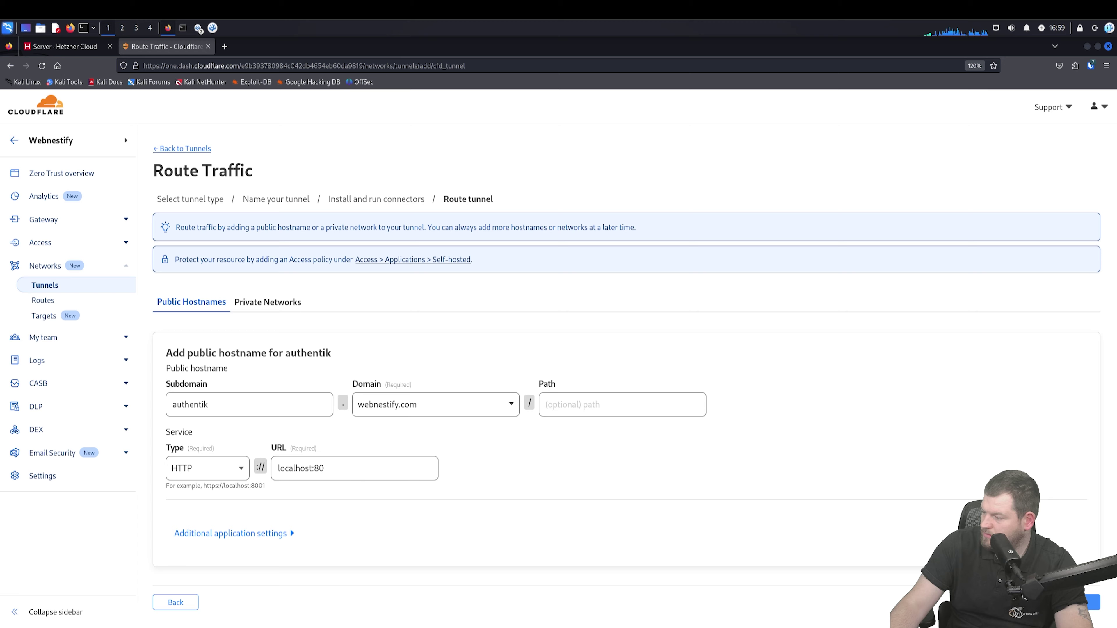